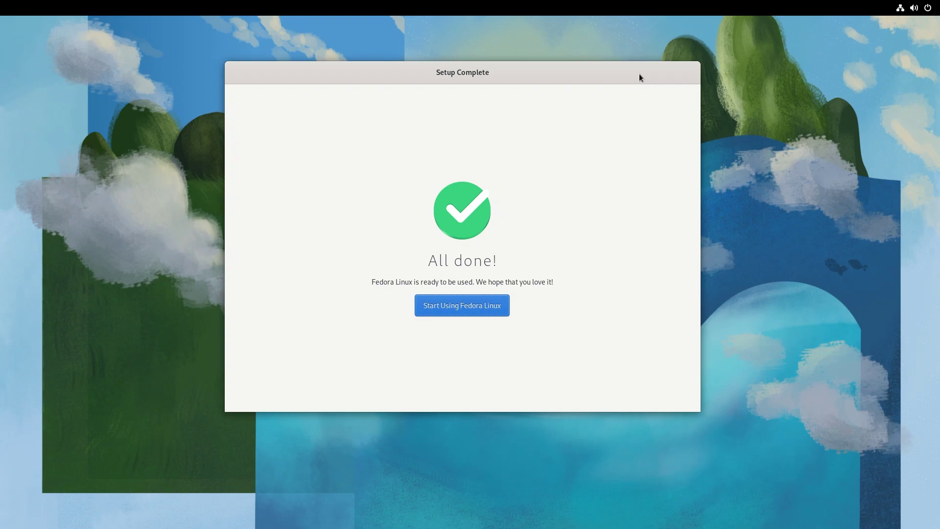
Step: Finish Fedora Initial Setup with 'Start Using Fedora Linux'
left_click(475, 305)
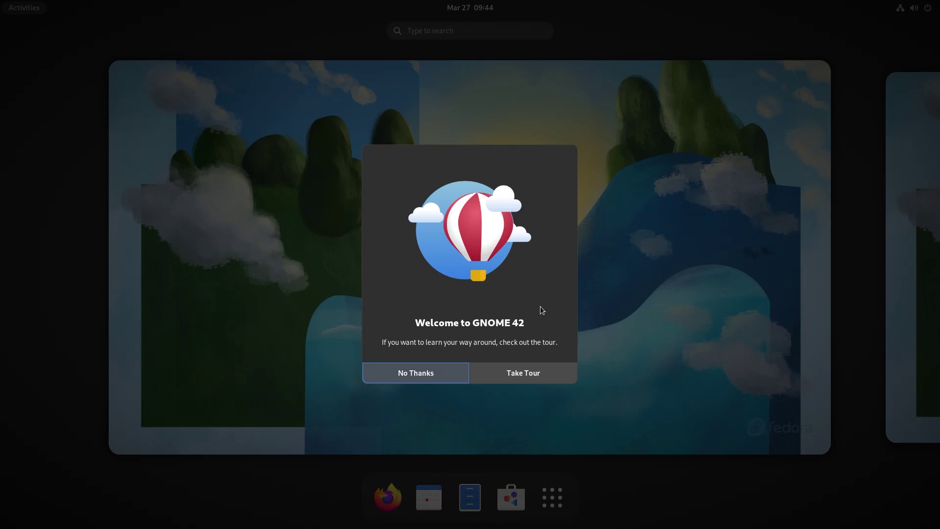
Step: Accept the Welcome to GNOME 42 offer to take the tour
left_click(543, 372)
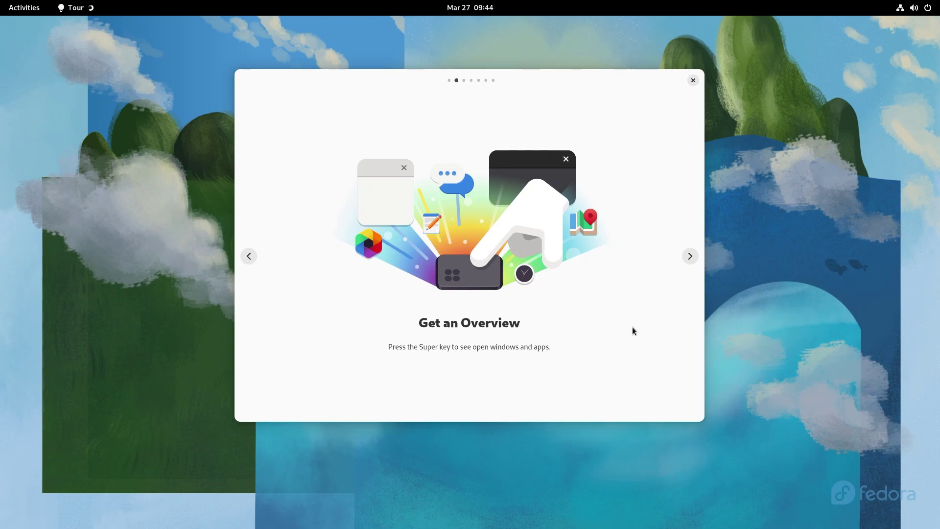
Step: Try the activities overview and a 'settings' search, advancing the tour to the workspaces page
key("super")
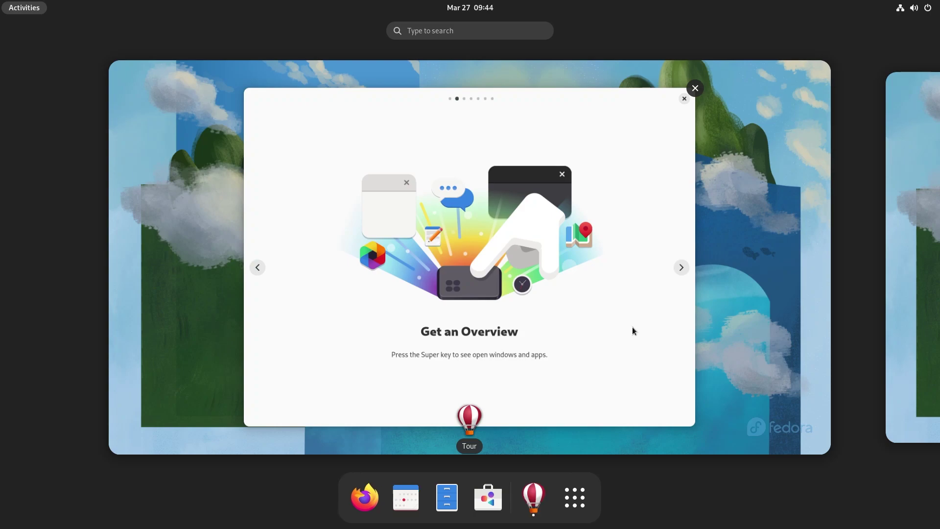
key("super")
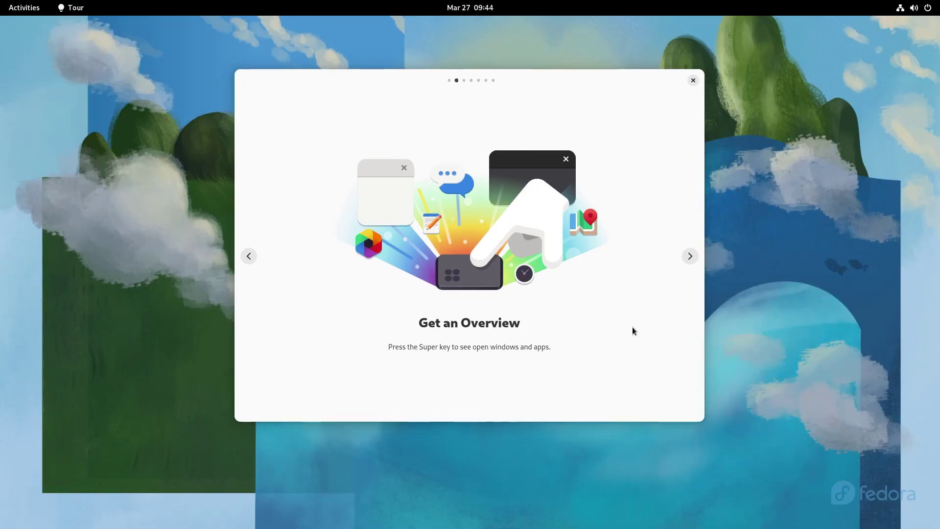
left_click(690, 256)
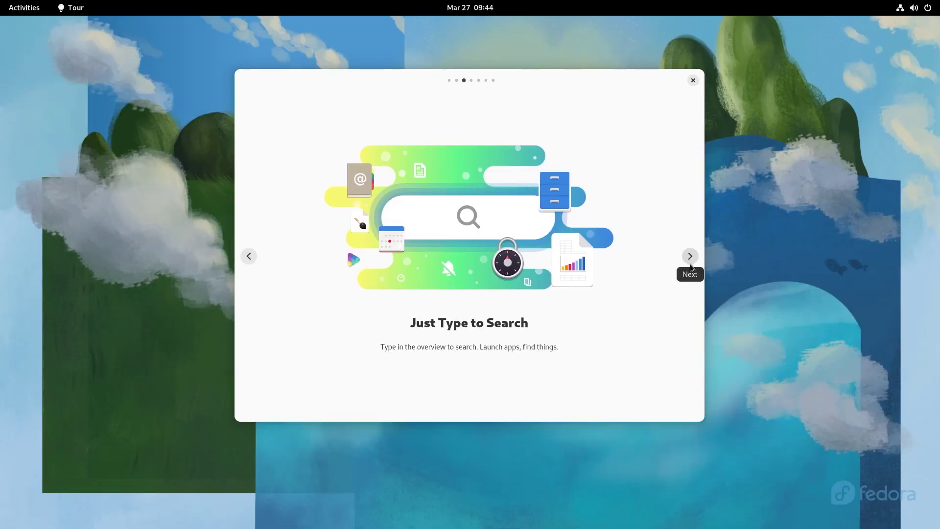
key("super")
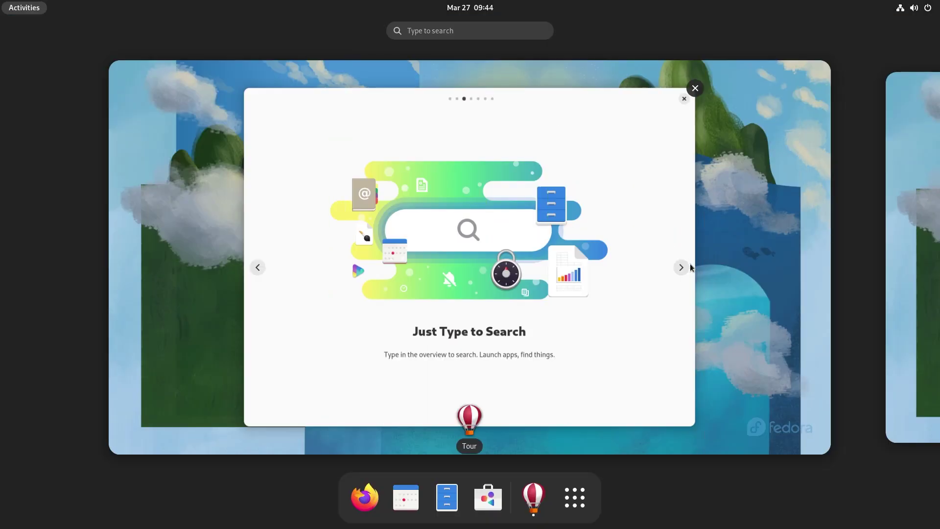
type("settings")
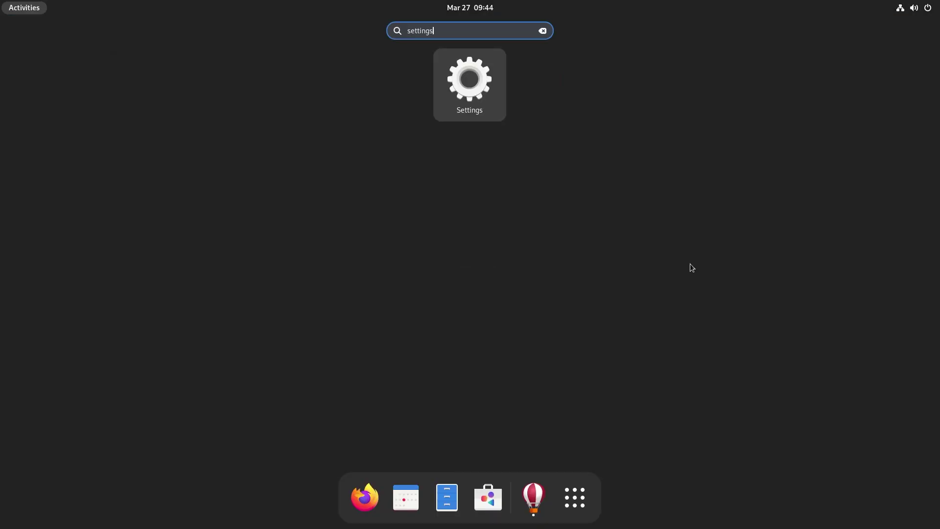
key("Escape")
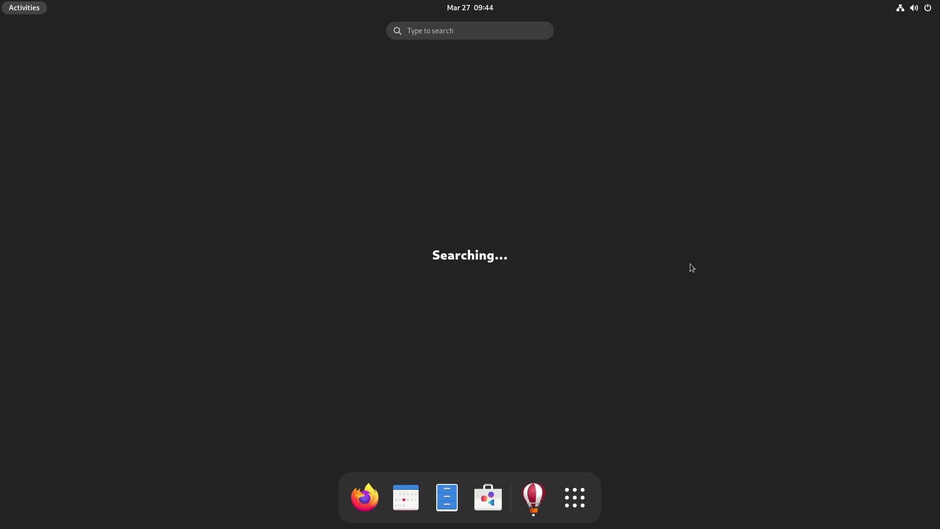
left_click(627, 214)
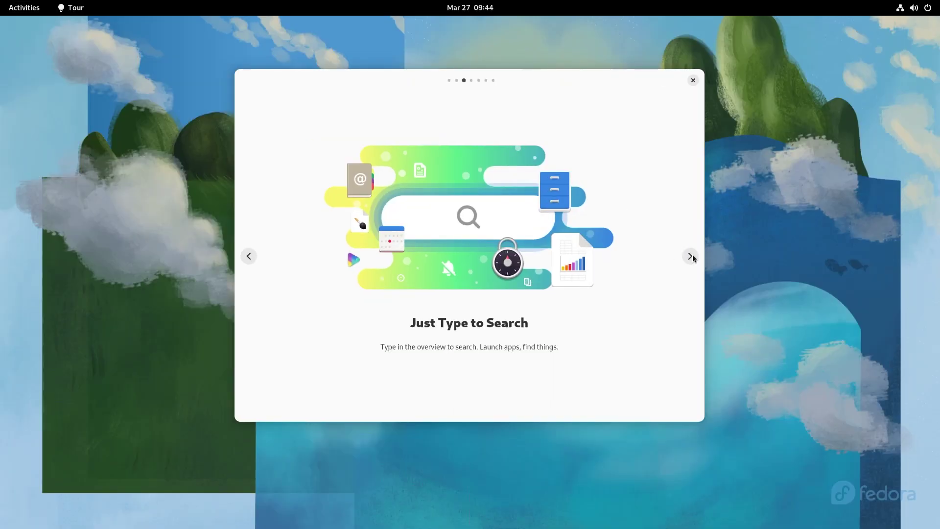
left_click(690, 255)
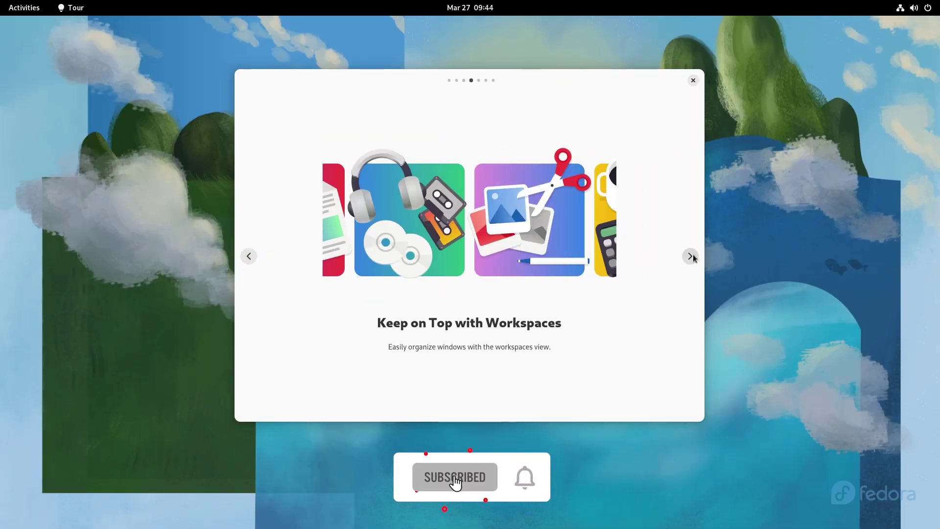
Step: Visit the empty workspace on the right, then return to the workspace with the tour
key("super")
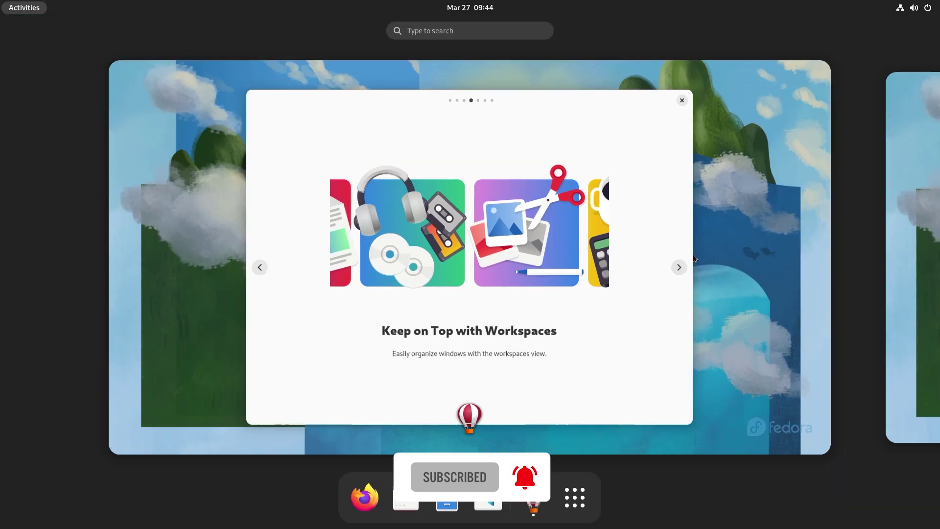
left_click(904, 237)
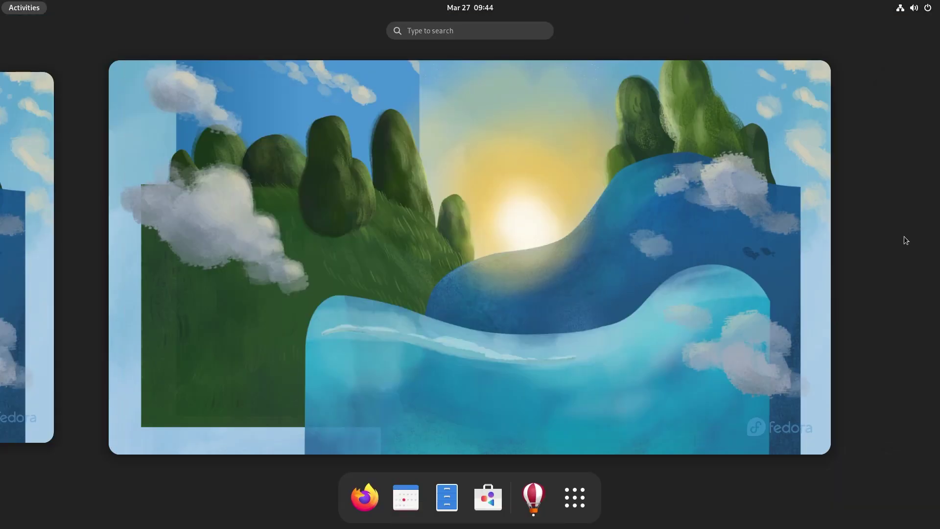
left_click(593, 312)
key("super")
left_click(37, 228)
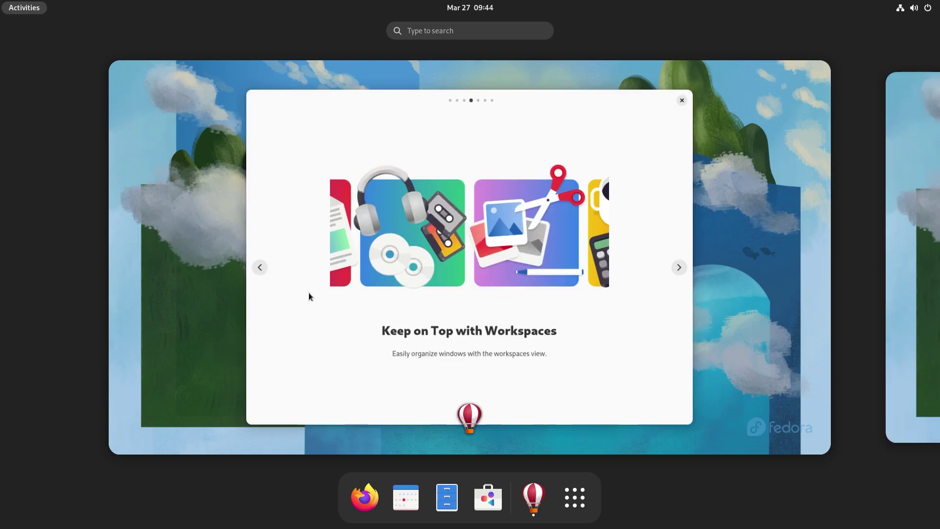
left_click(357, 231)
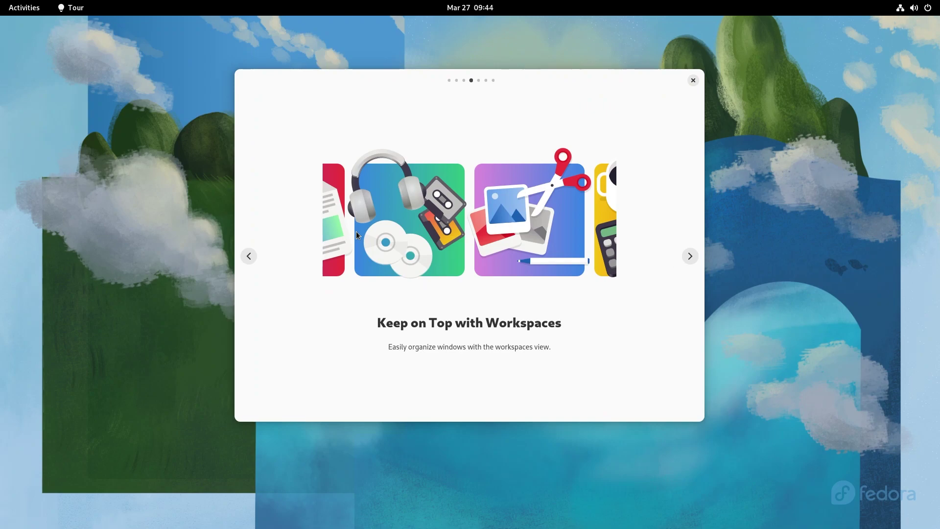
Step: Page through the remaining tour pages to the final one and close the tour
left_click(691, 260)
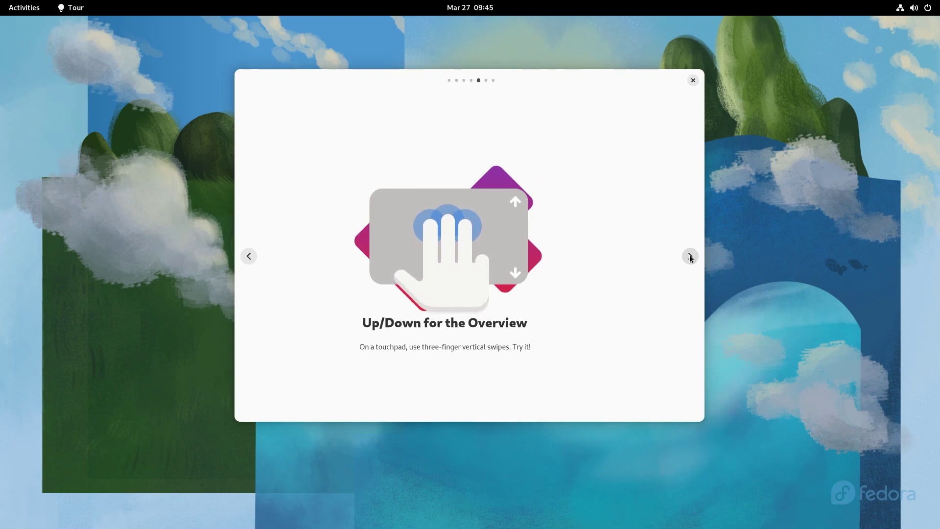
left_click(690, 256)
left_click(690, 256)
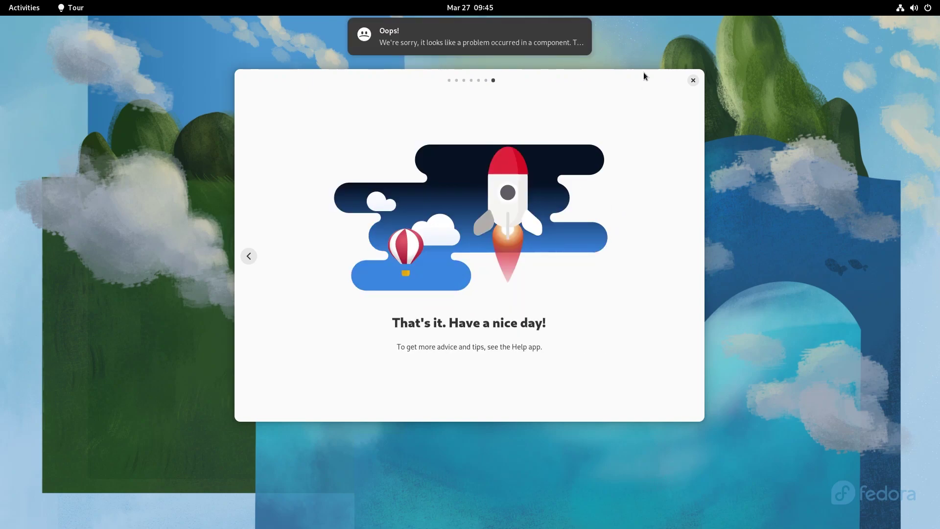
left_click(693, 80)
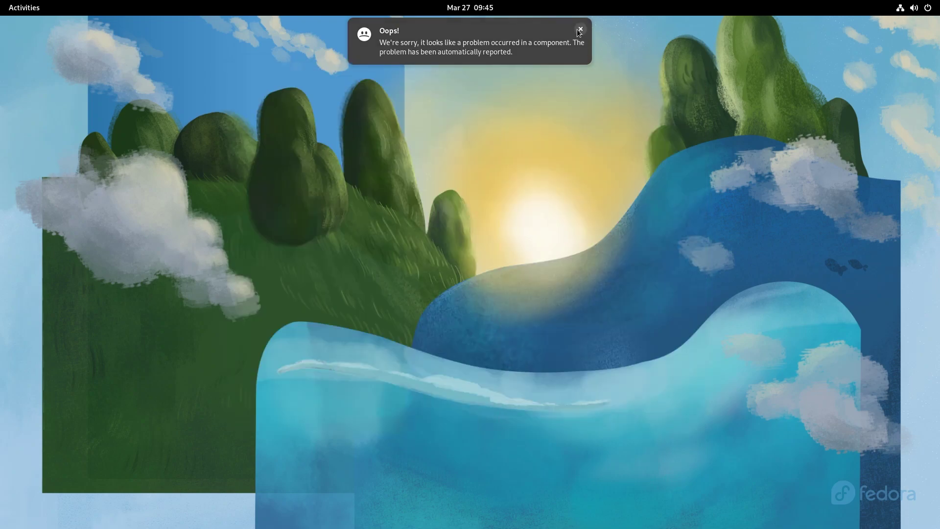
Step: Dismiss the 'Oops!' error notification banner
left_click(585, 29)
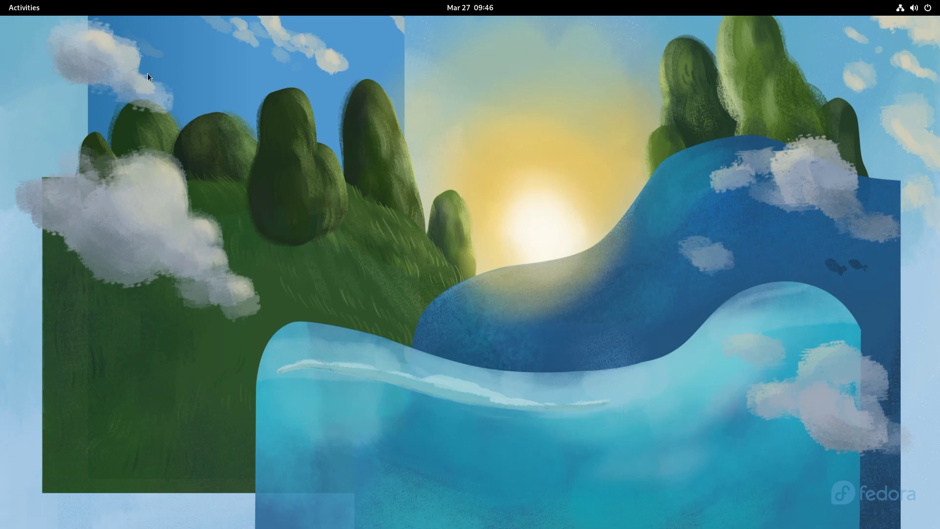
Step: Switch to the next workspace from the overview, then show the March 2022 calendar panel
left_click(27, 9)
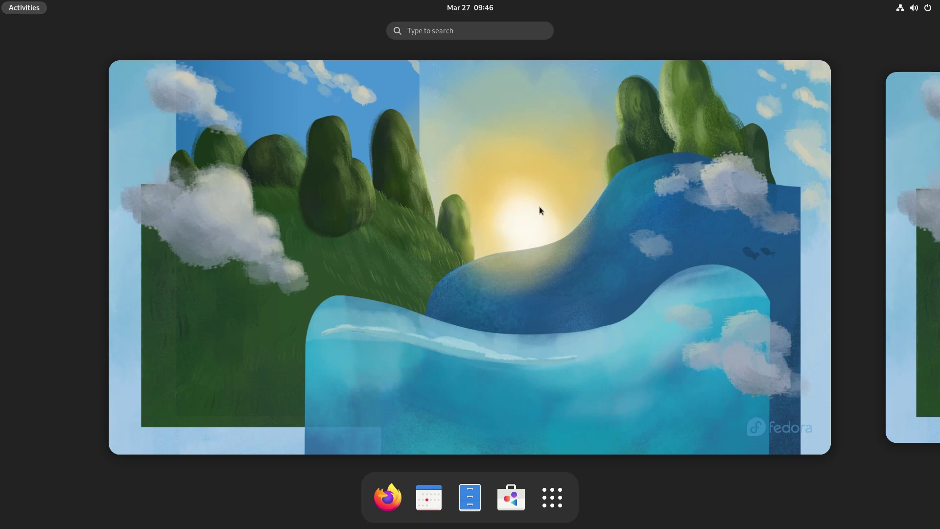
left_click(930, 225)
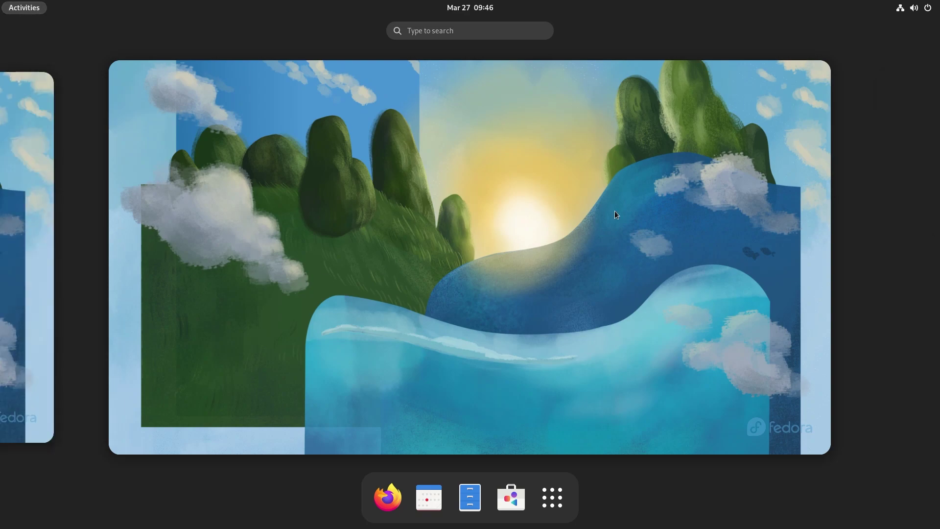
left_click(228, 180)
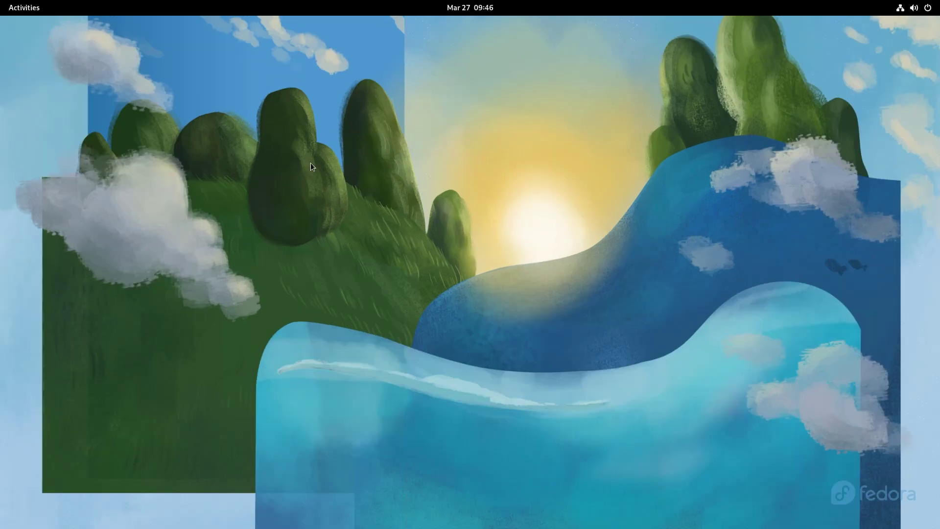
left_click(486, 10)
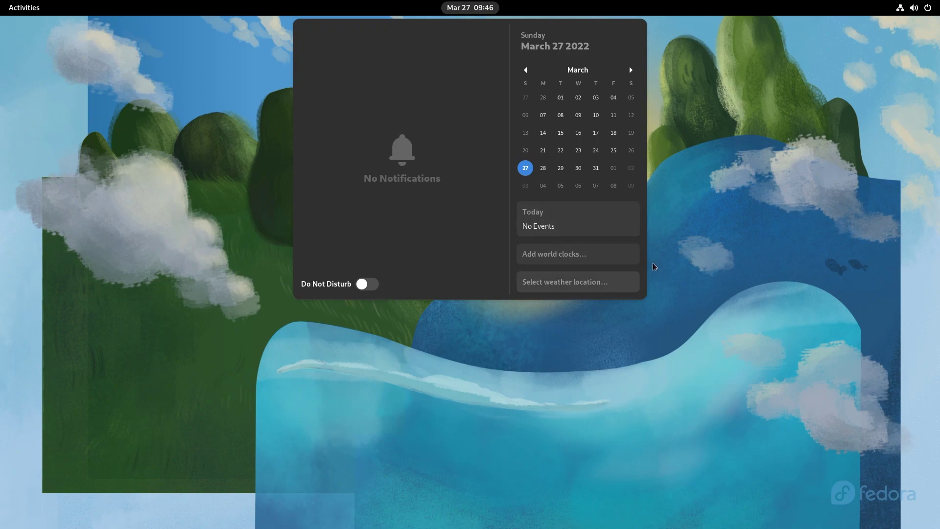
Step: Inspect the system menu's Wired Connected and Balanced power-mode options, then bring up the overview
left_click(872, 121)
left_click(926, 9)
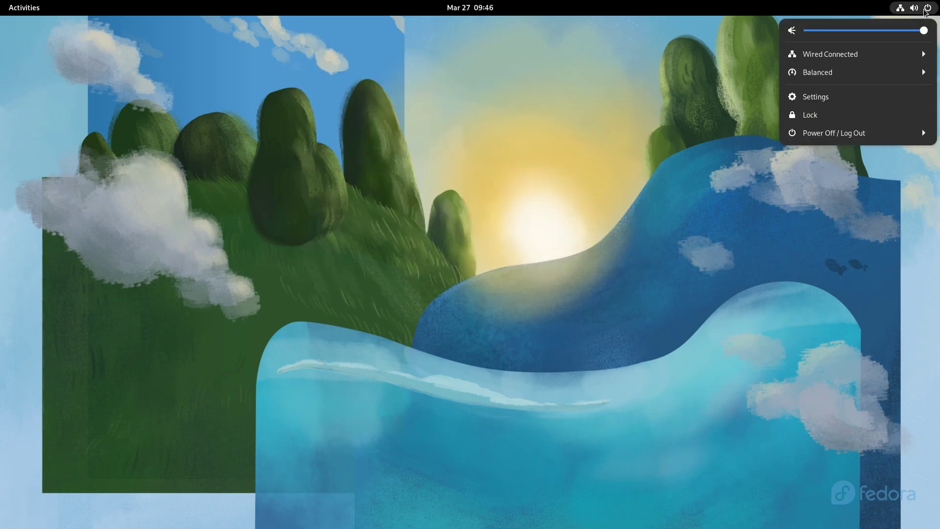
left_click(807, 57)
left_click(808, 58)
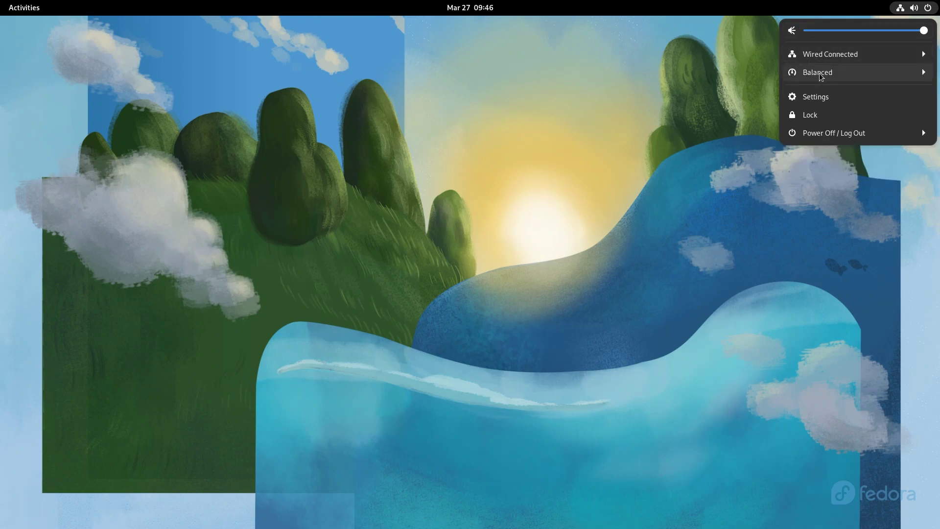
left_click(821, 76)
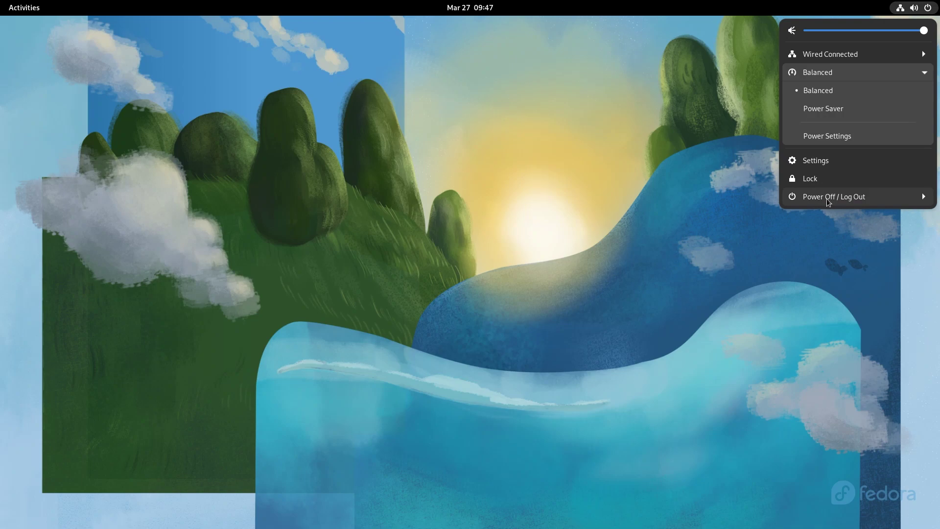
left_click(794, 236)
key("super")
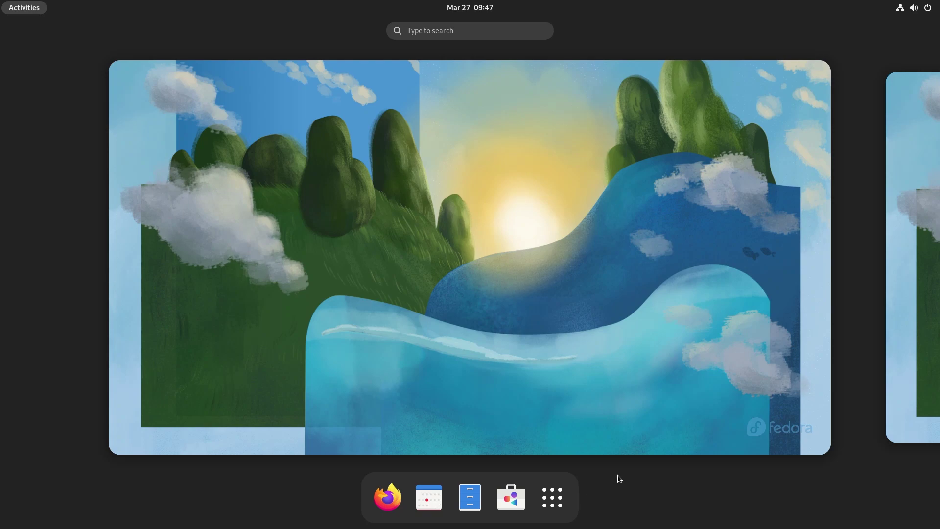
Step: Switch between the two workspaces, return to the desktop, and reopen the overview
left_click(912, 330)
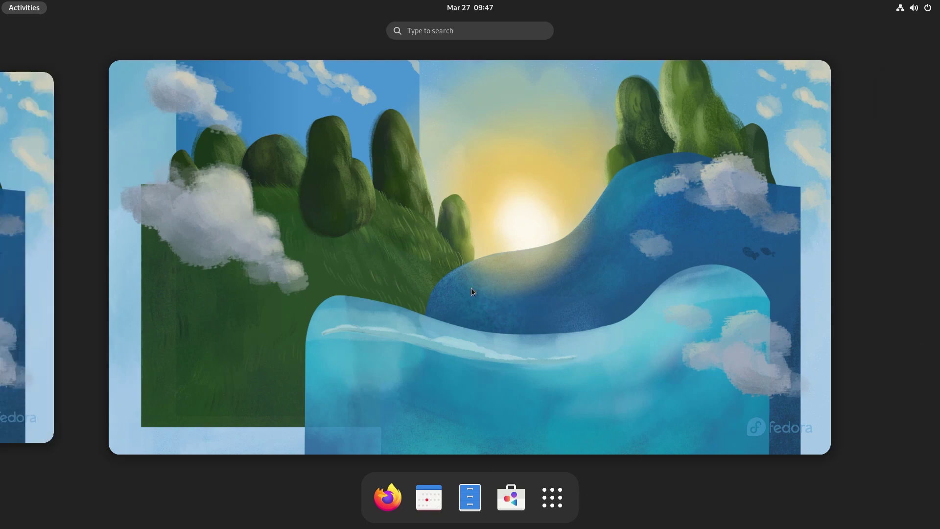
left_click(22, 295)
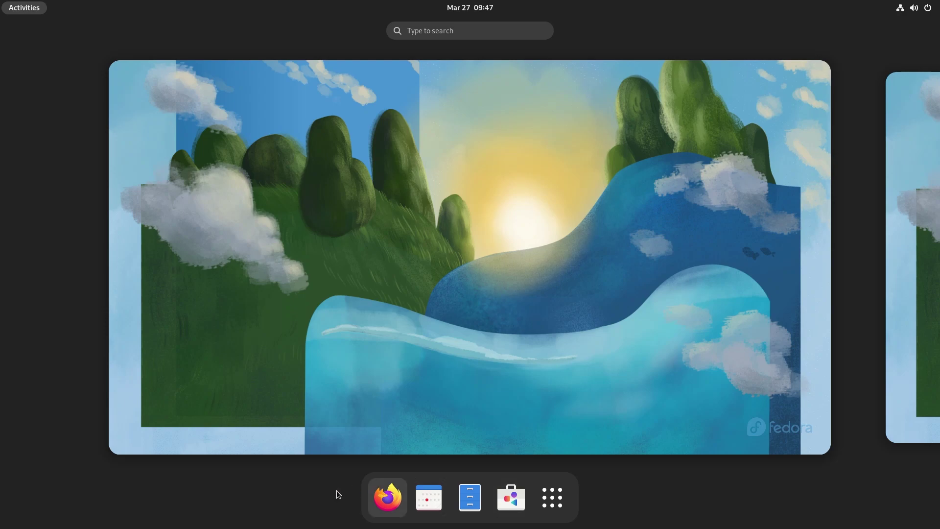
left_click(590, 368)
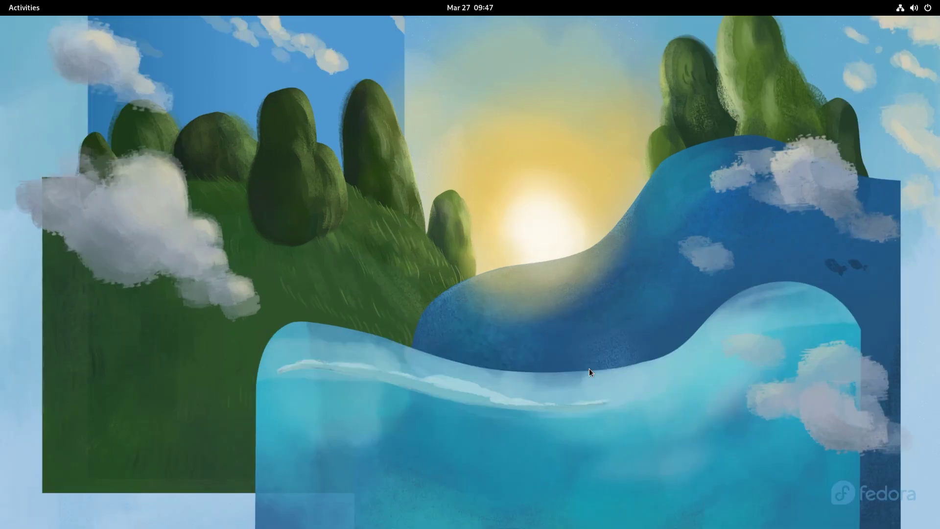
key("super")
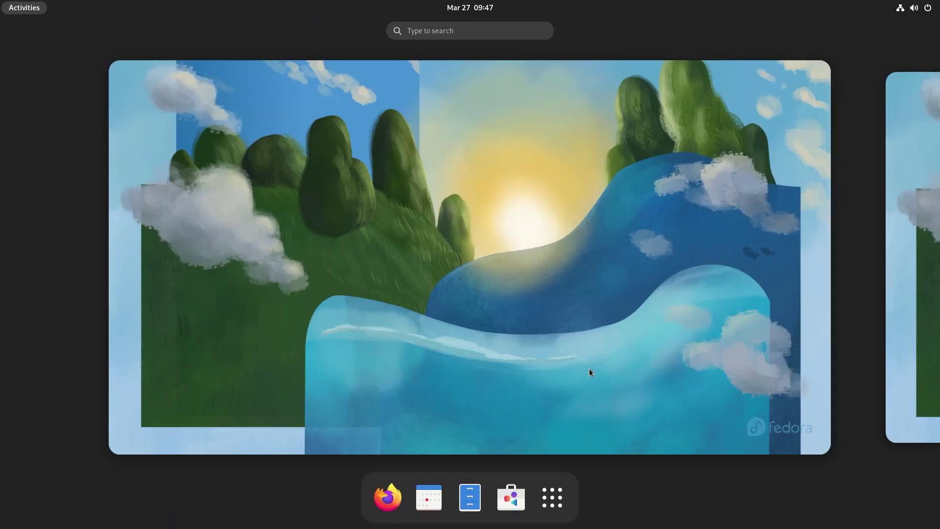
Step: From the app grid, launch Contacts on workspace 1 and Weather on workspace 2
left_click(560, 497)
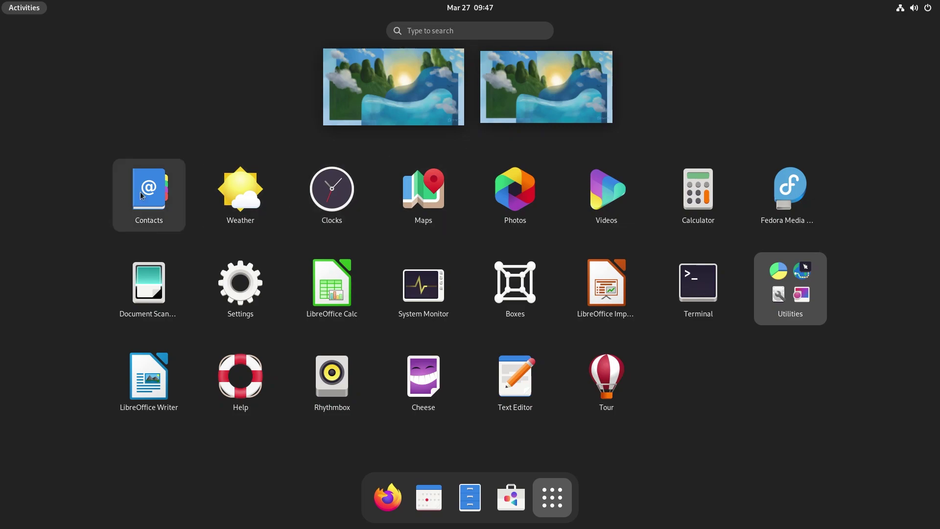
left_click_drag(145, 196, 407, 86)
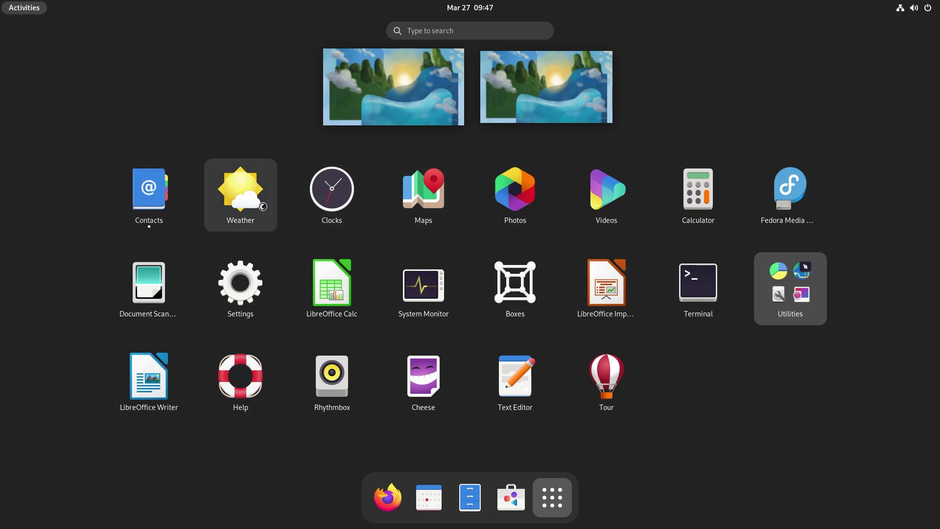
left_click_drag(240, 190, 522, 101)
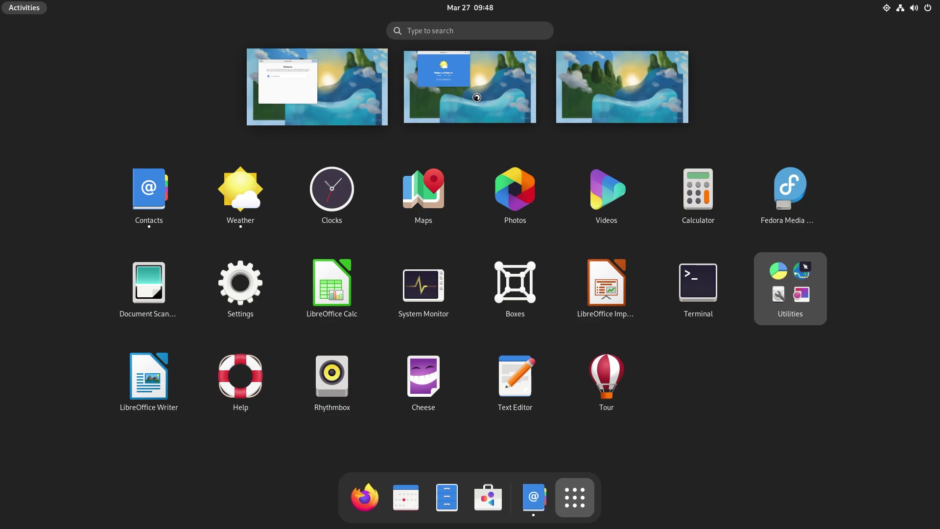
Step: Launch Settings via a 'sett' search, quit Contacts Setup, and go to Appearance
type("s")
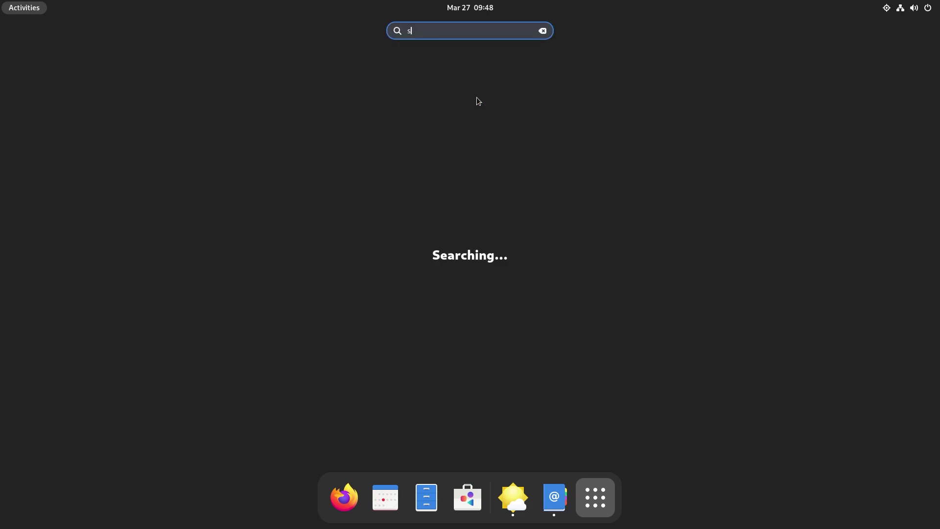
type("ett")
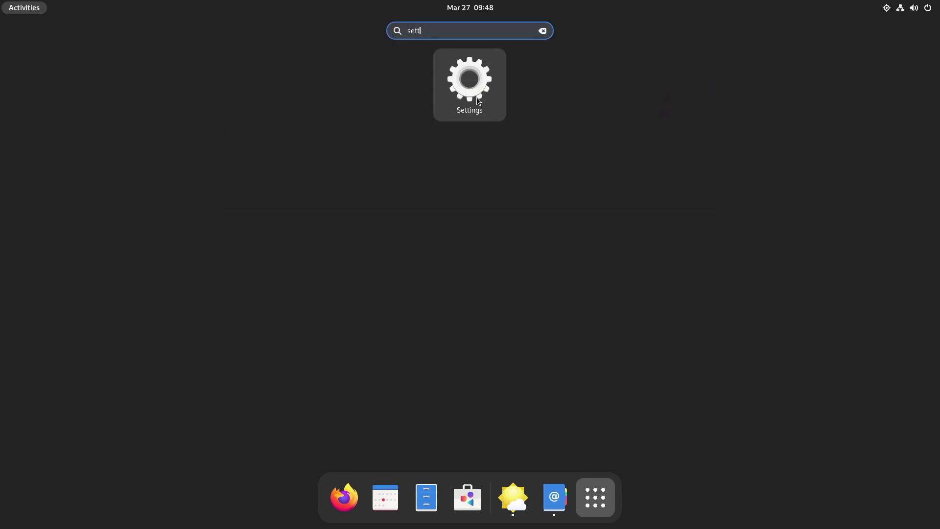
left_click(479, 101)
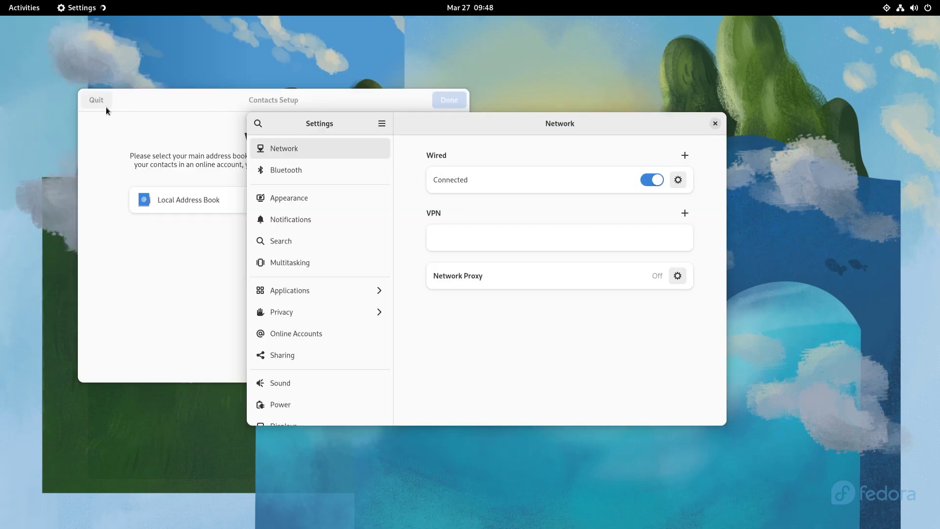
left_click(104, 103)
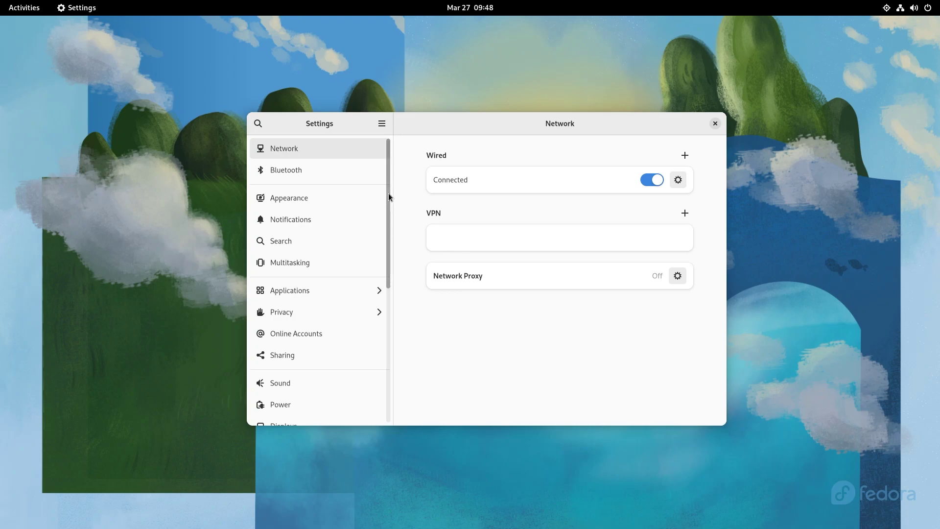
left_click(301, 201)
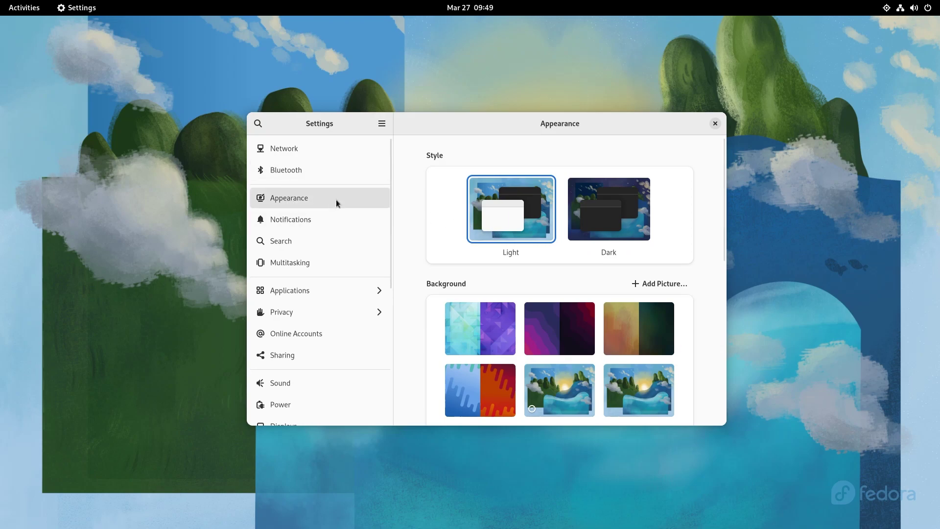
Step: Choose the Dark style and the dark purple-red wave wallpaper in Appearance
left_click(611, 210)
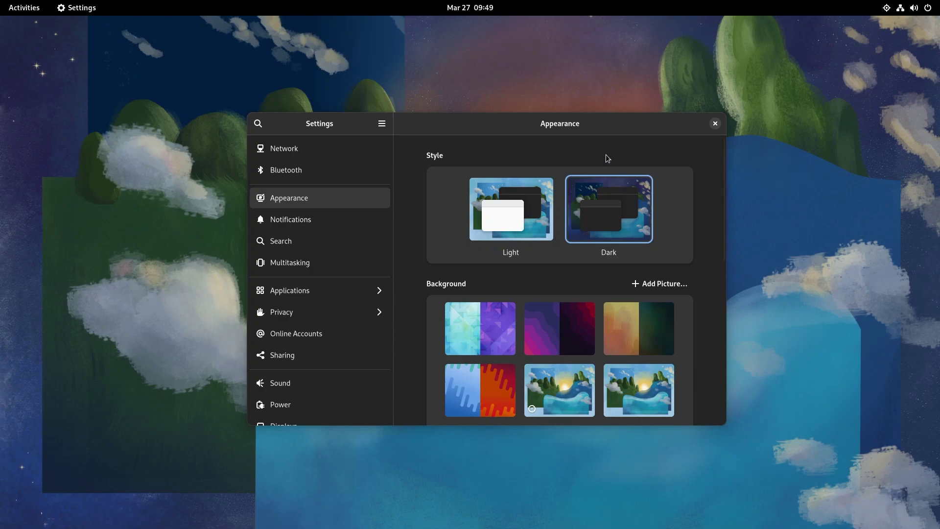
left_click_drag(512, 131, 786, 382)
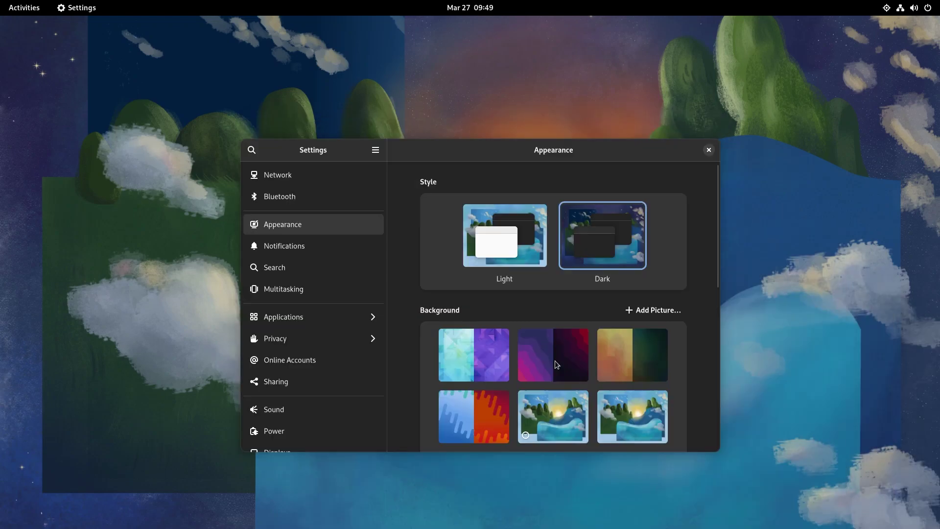
left_click(555, 360)
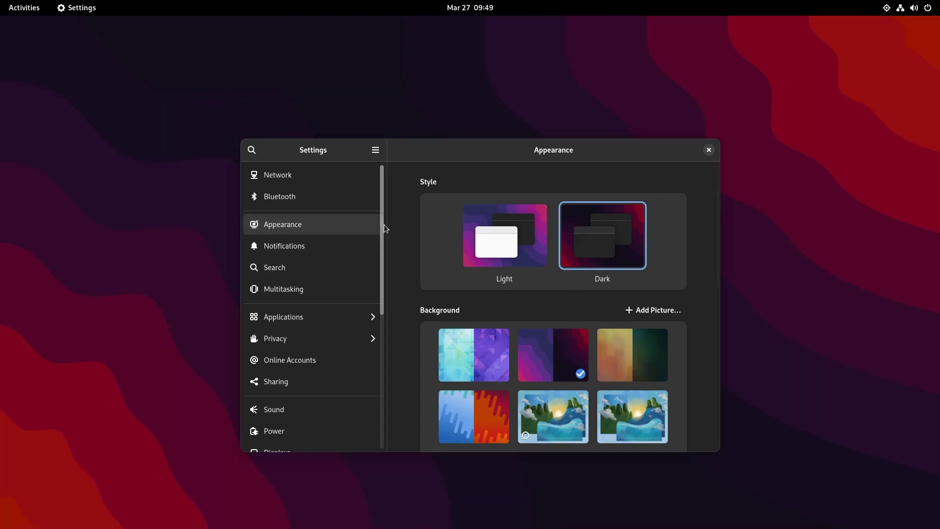
left_click_drag(384, 224, 383, 384)
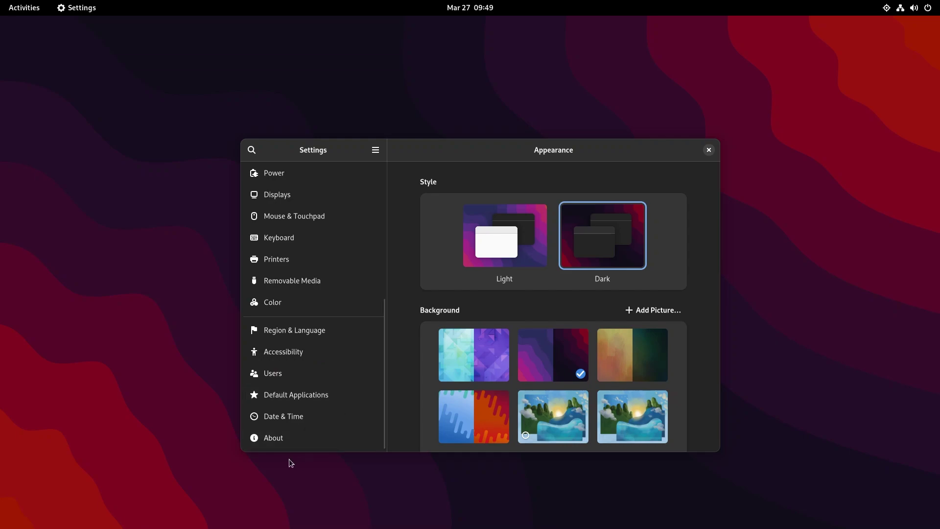
Step: View the About page showing Fedora Linux 36, GNOME 42.beta, 6.0 GiB memory and 21.5 GB disk
left_click(274, 440)
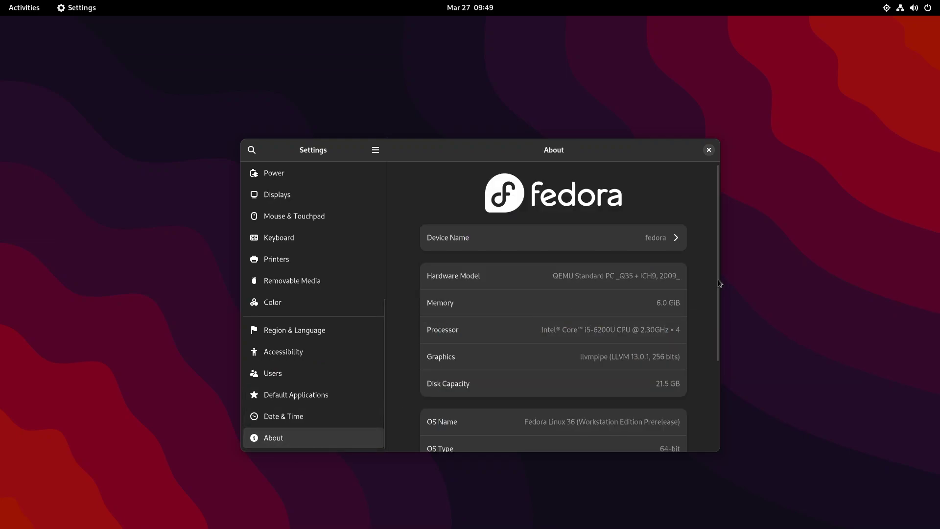
left_click_drag(717, 279, 715, 349)
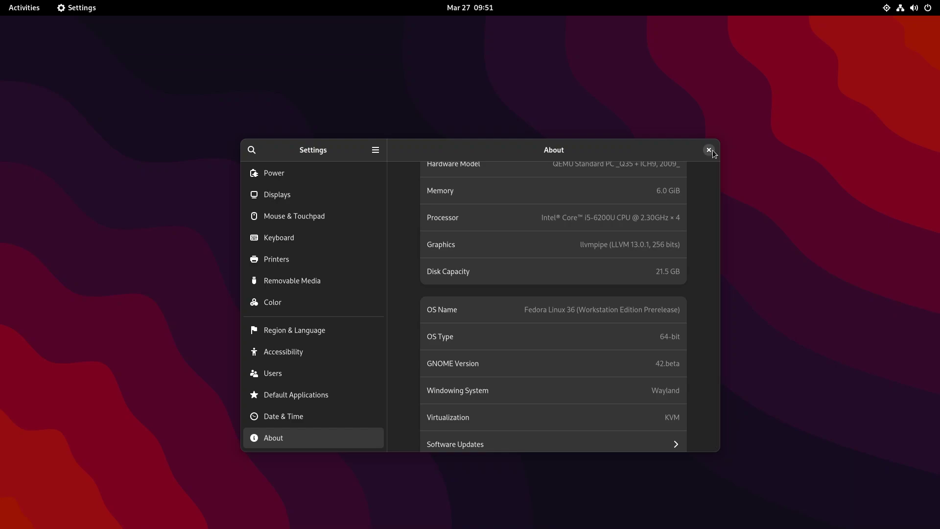
left_click_drag(383, 314, 384, 178)
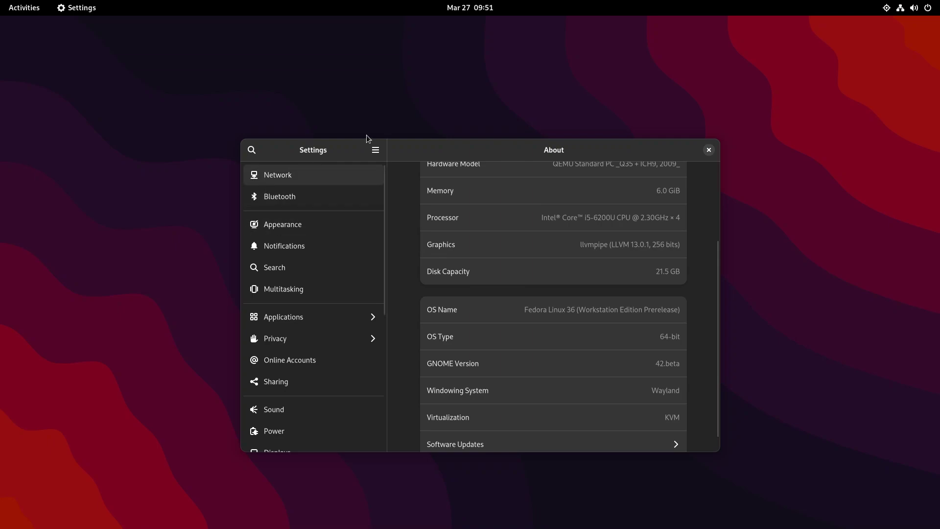
Step: Browse the Network and Bluetooth settings, then open the Notifications page
left_click(271, 184)
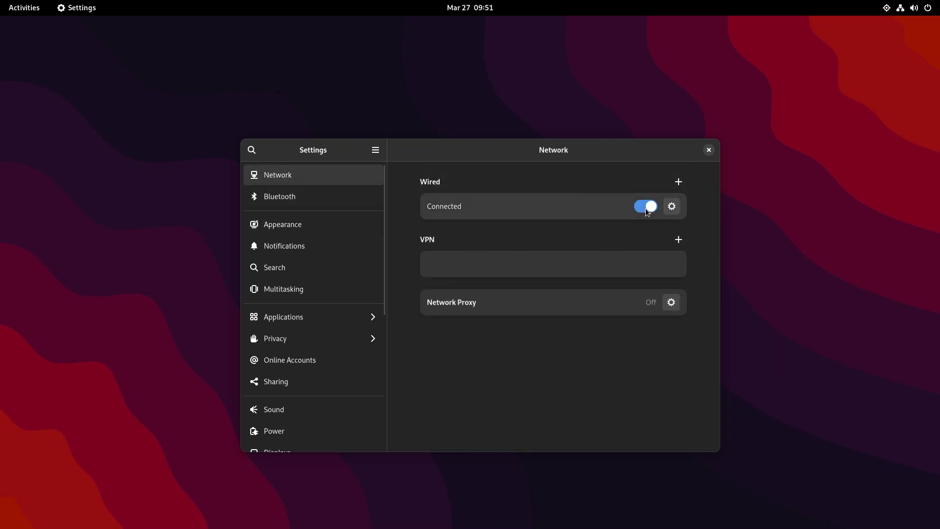
left_click(298, 195)
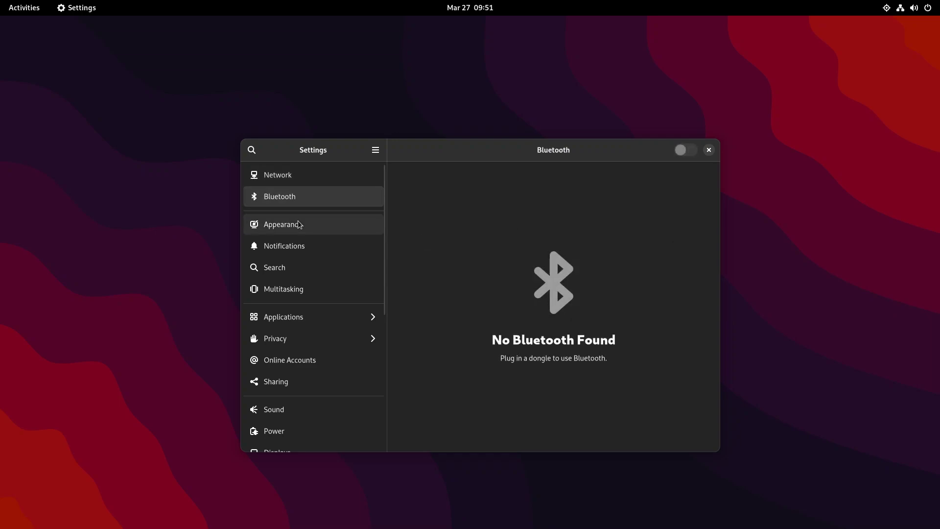
left_click(301, 250)
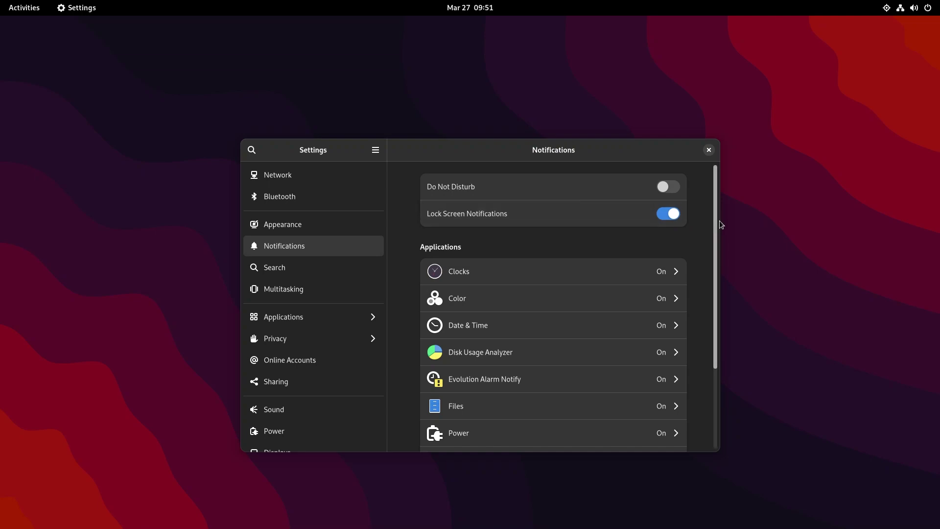
Step: Check the Clocks notification options, close them, and scroll the app list
left_click_drag(720, 221, 722, 254)
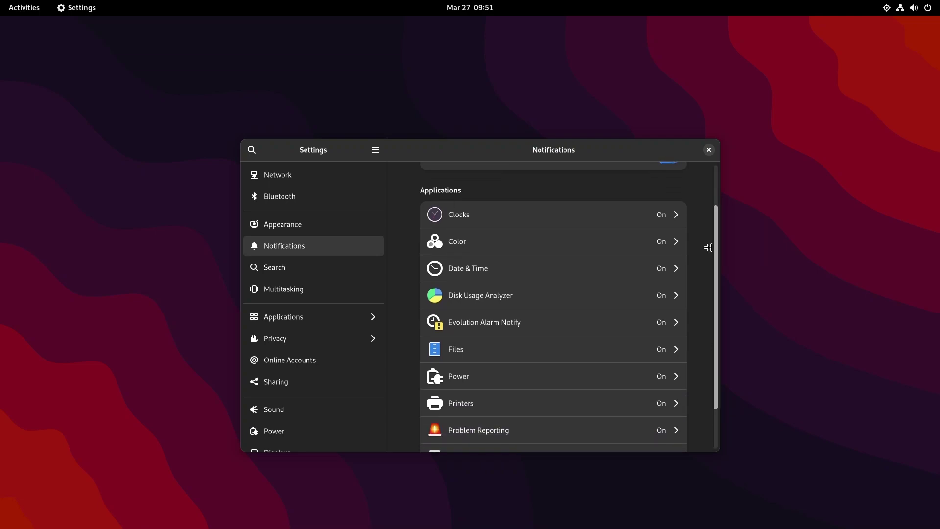
left_click(655, 217)
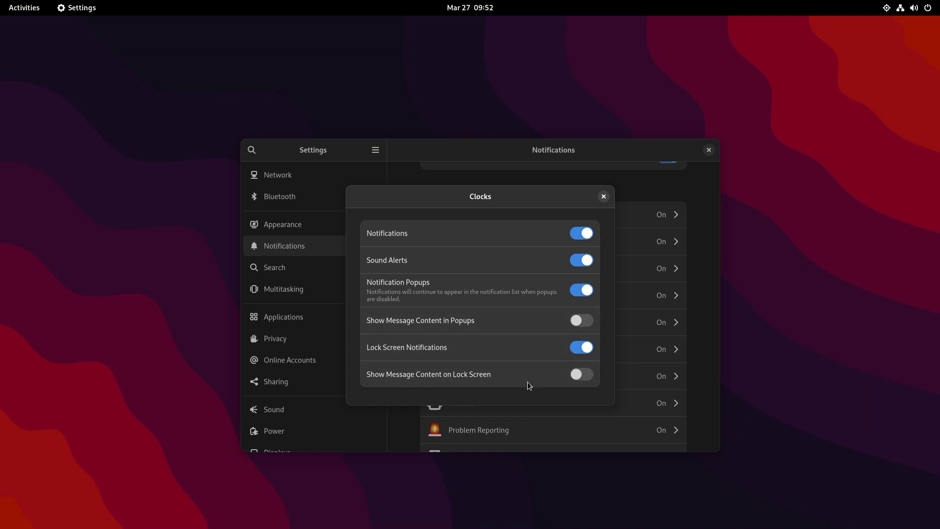
left_click(604, 196)
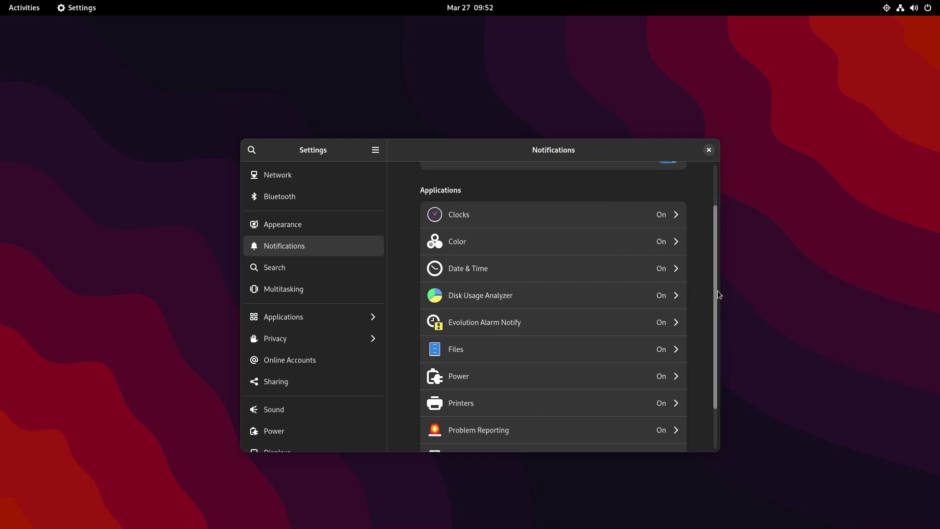
scroll(718, 312, "down", 3)
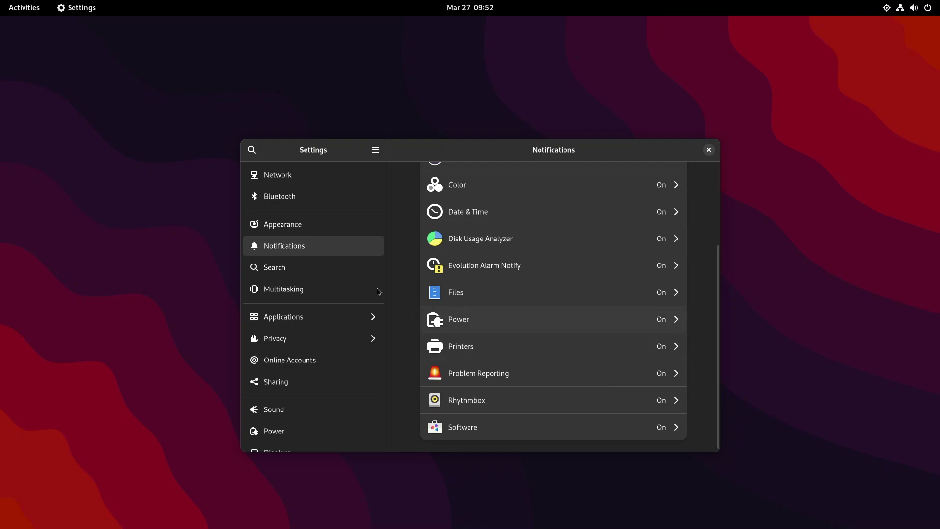
Step: View Search settings, dismiss a 'settin' overview search, and open Multitasking settings
left_click(284, 272)
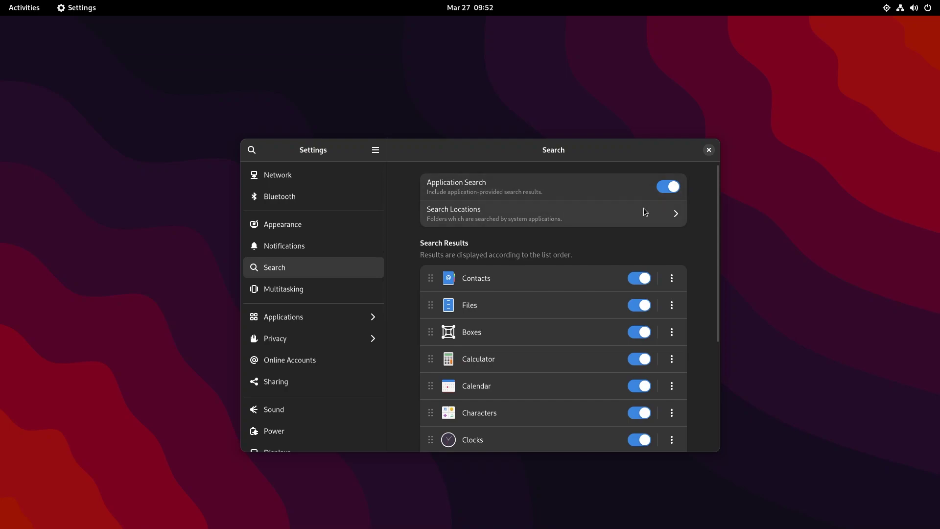
key("super")
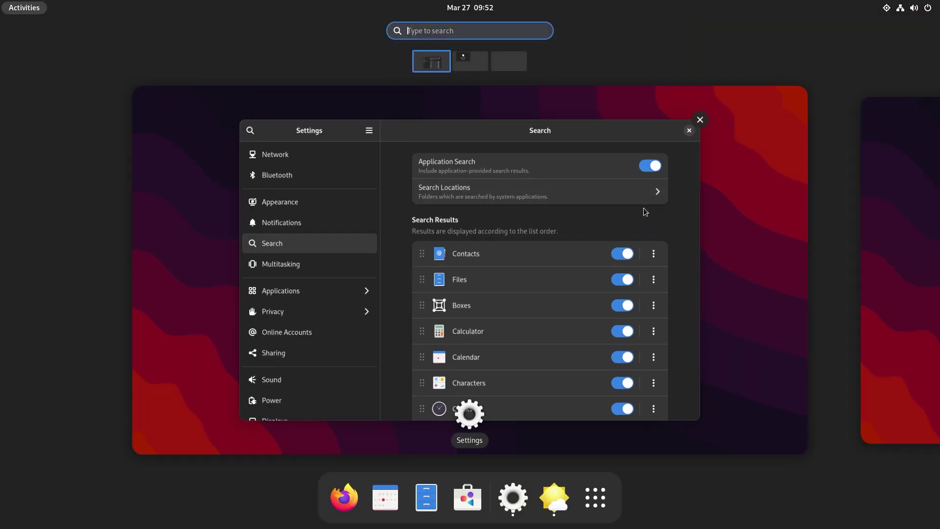
type("settin")
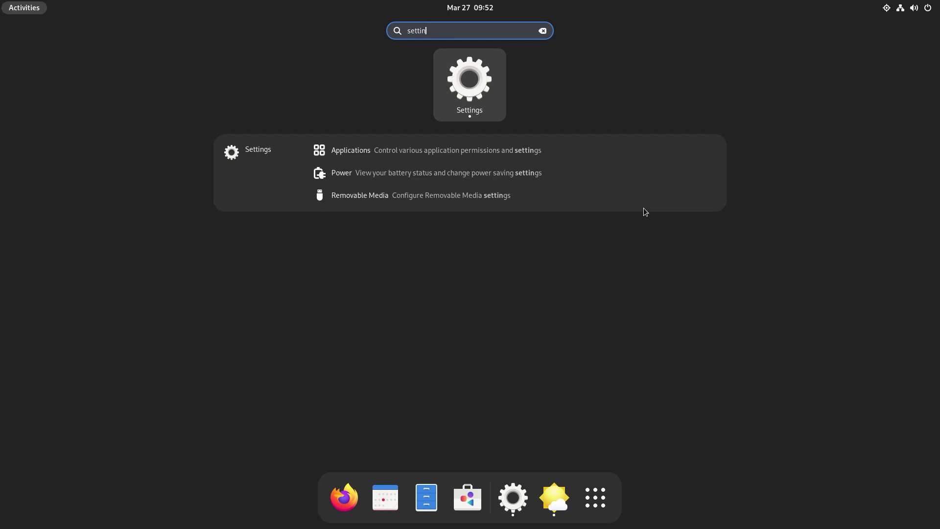
key("BackSpace")
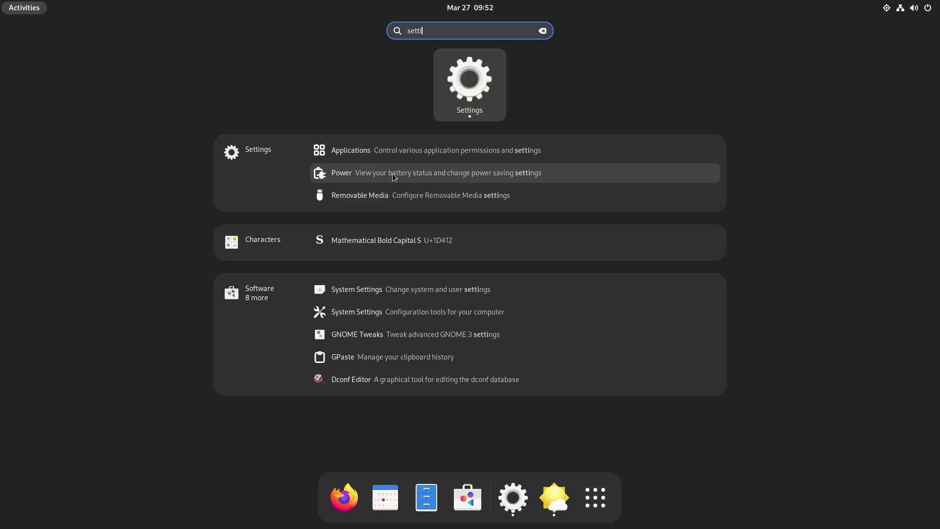
key("Return")
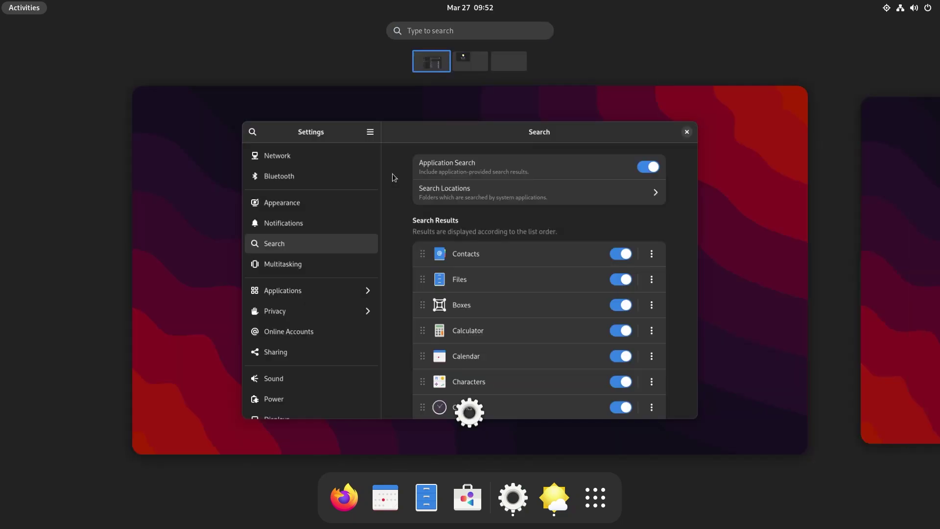
left_click(333, 291)
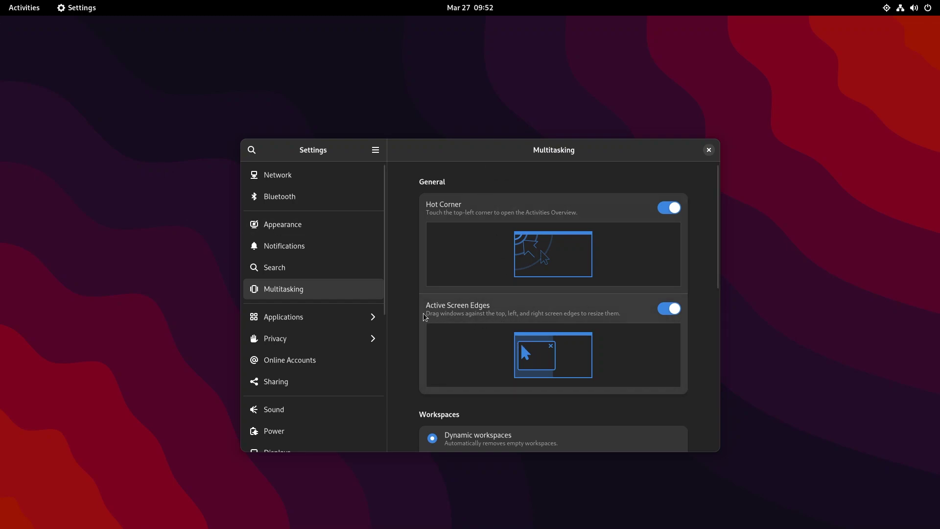
left_click_drag(502, 156, 8, 183)
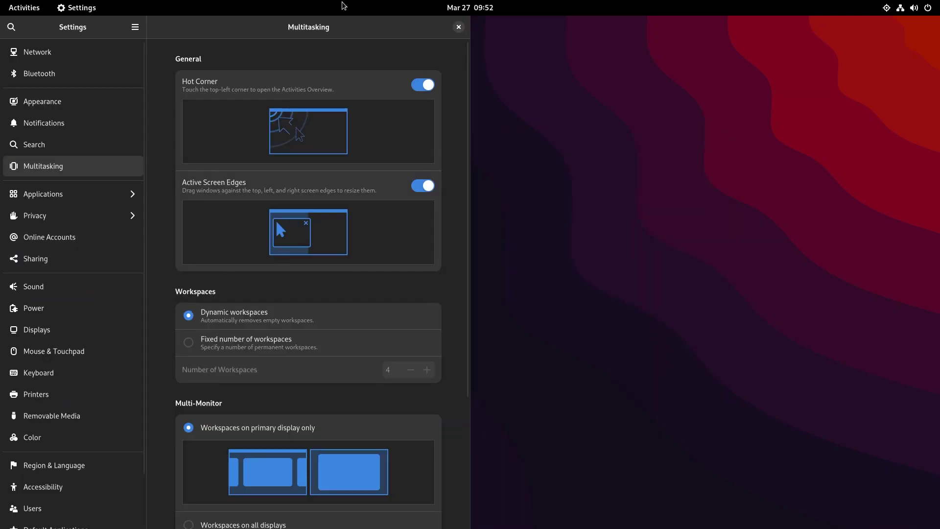
left_click_drag(369, 91, 518, 130)
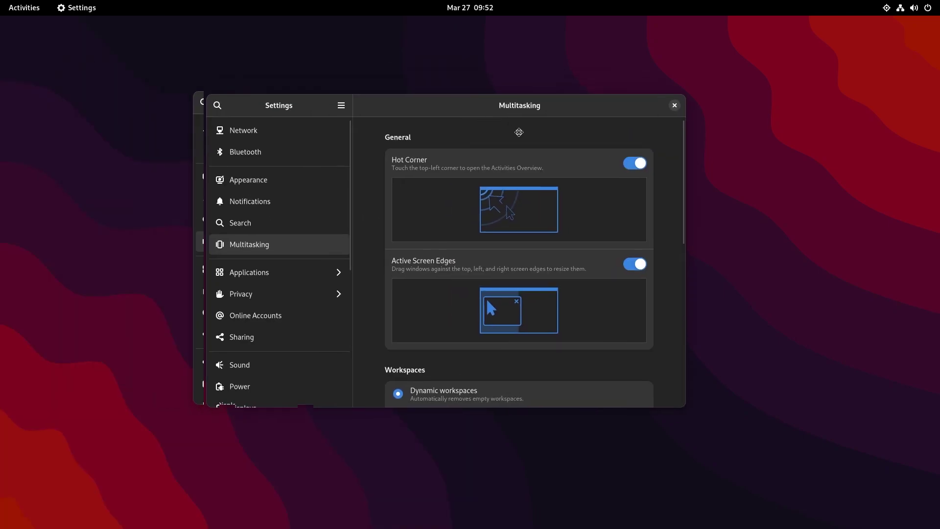
scroll(759, 209, "down", 2)
scroll(763, 259, "down", 3)
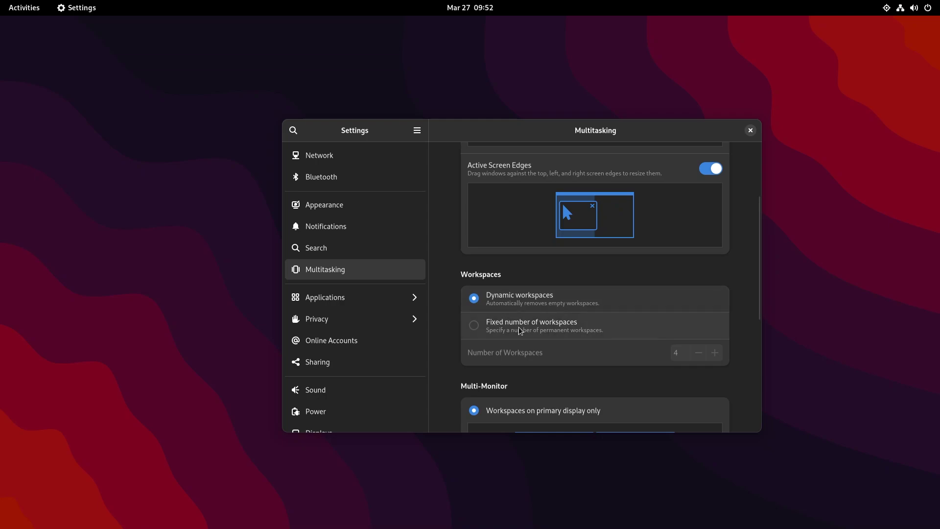
left_click_drag(758, 263, 757, 328)
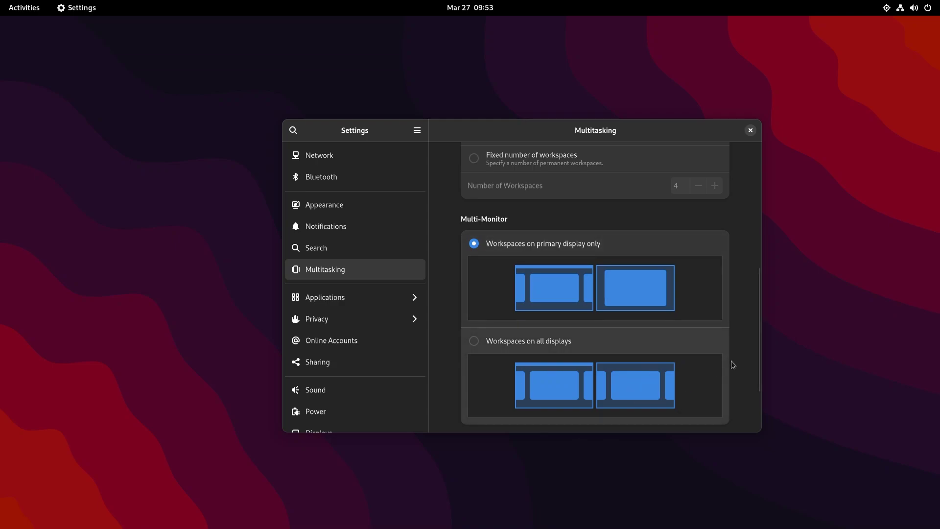
left_click_drag(759, 333, 758, 372)
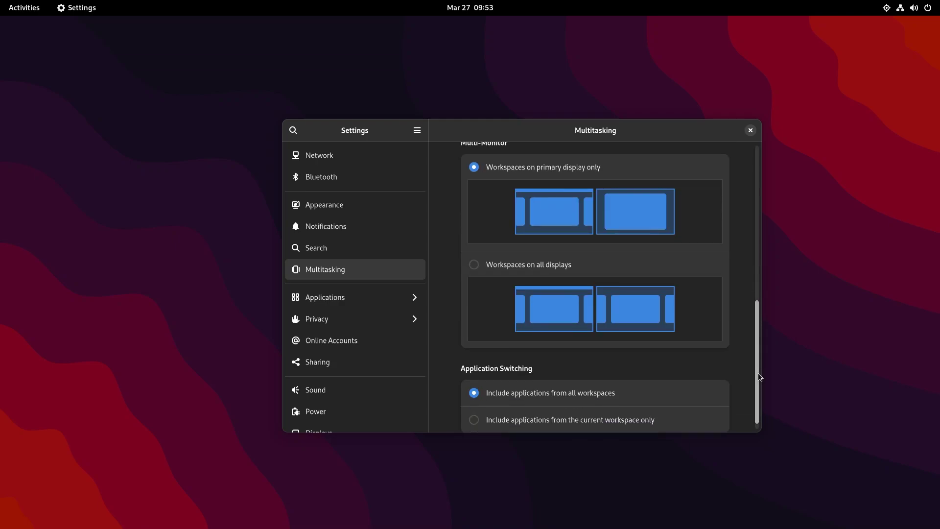
Step: In Applications, select Calculator then Calendar, and open Calendar's details in Software
left_click(342, 300)
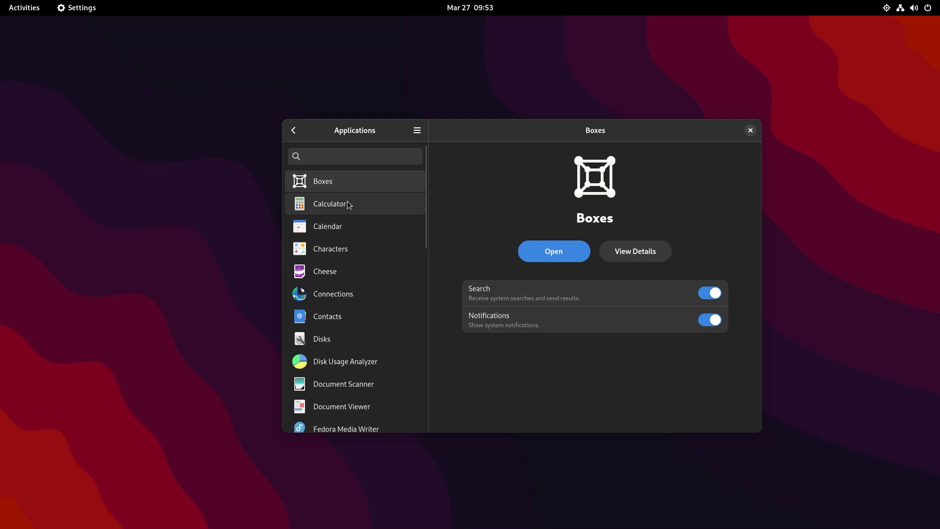
left_click(315, 208)
left_click(322, 219)
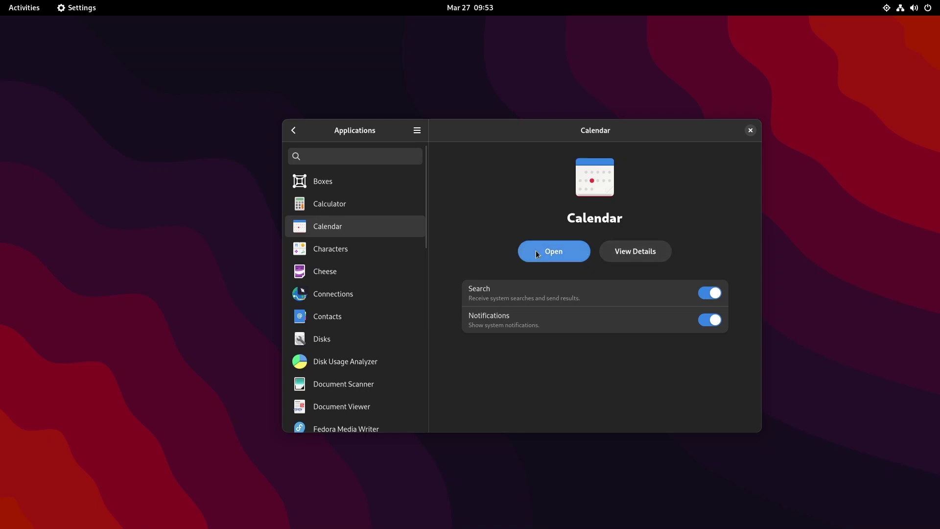
left_click(634, 250)
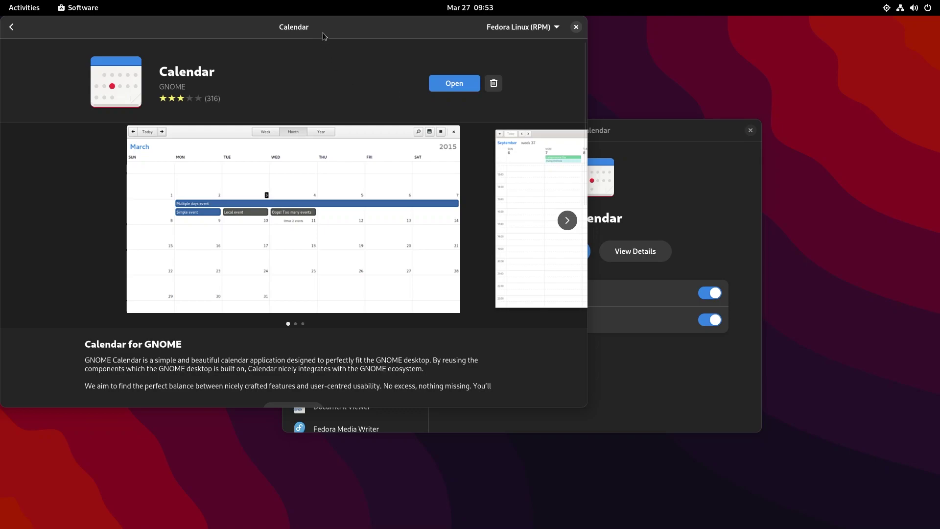
Step: Centre the Software window, browse Calendar's screenshots, details and reviews, then close it
left_click_drag(319, 26, 559, 60)
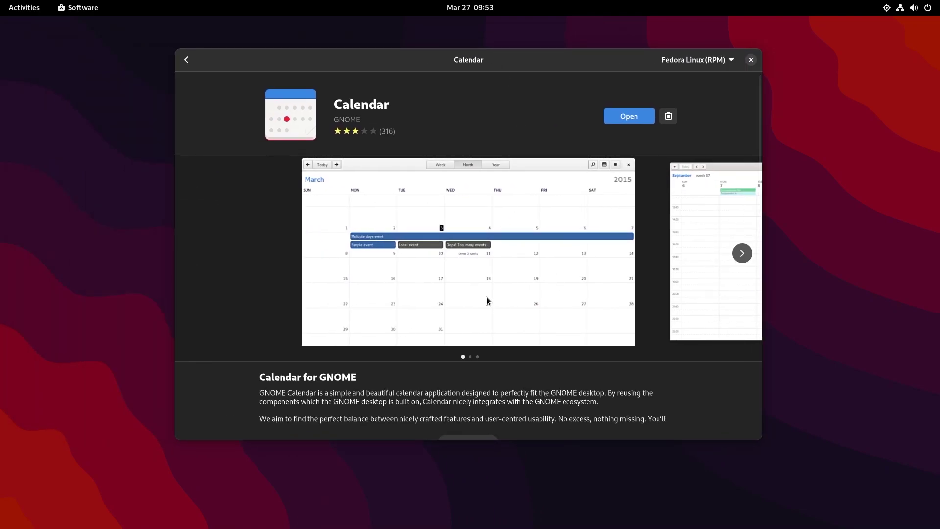
left_click(741, 254)
scroll(443, 392, "down", 1)
scroll(443, 392, "down", 4)
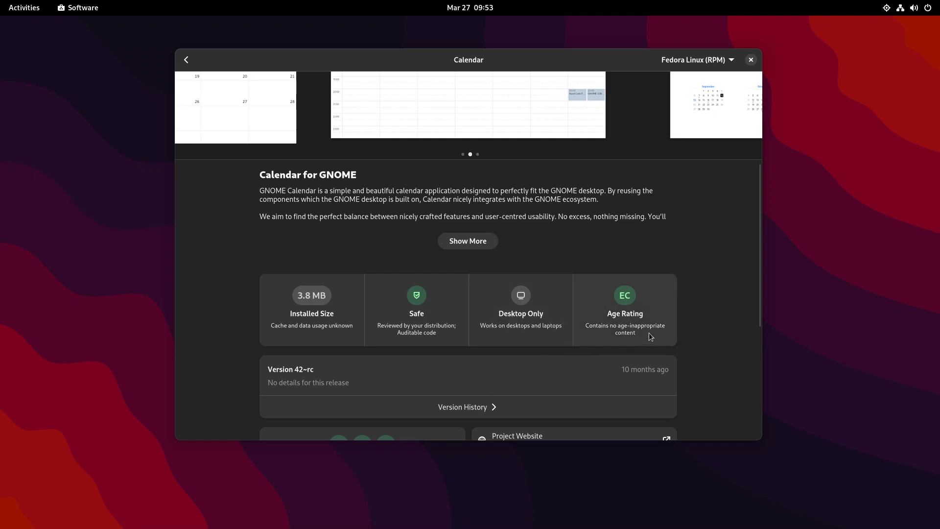
scroll(725, 365, "down", 2)
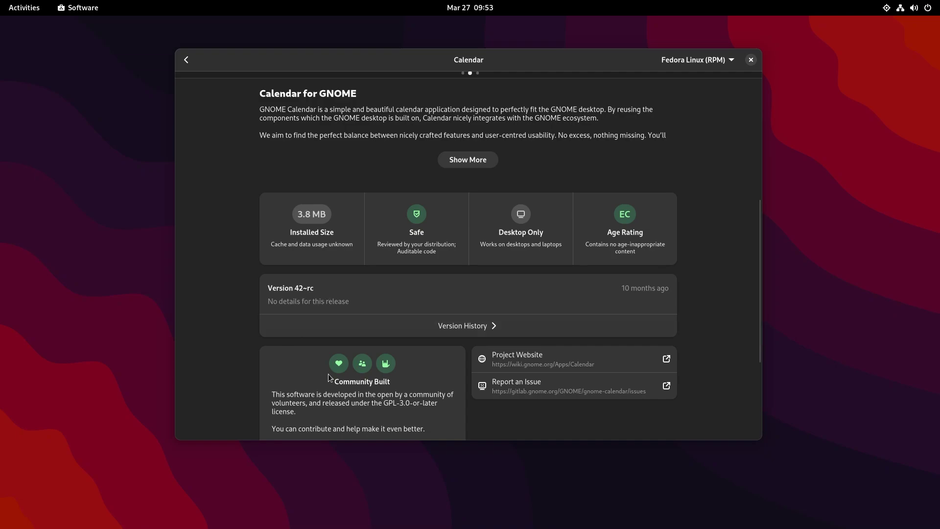
scroll(331, 378, "down", 1)
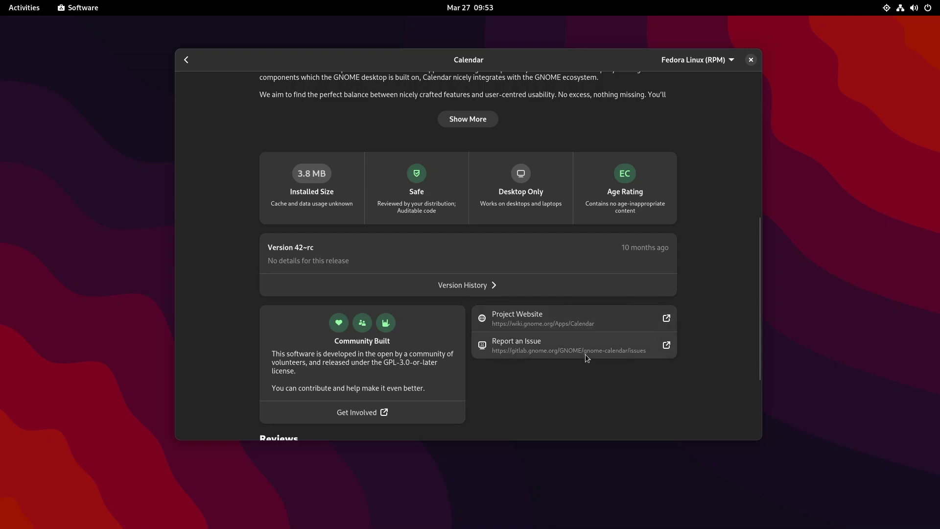
scroll(563, 367, "down", 3)
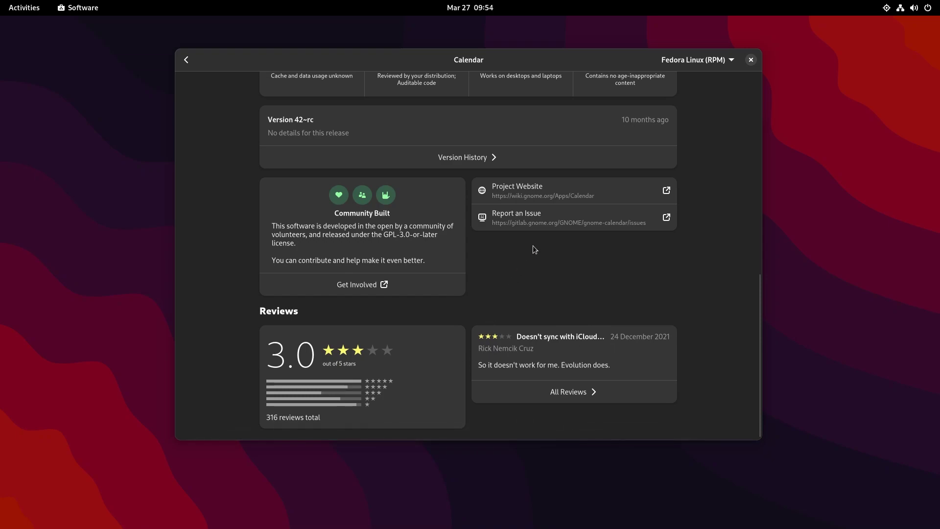
scroll(721, 154, "up", 5)
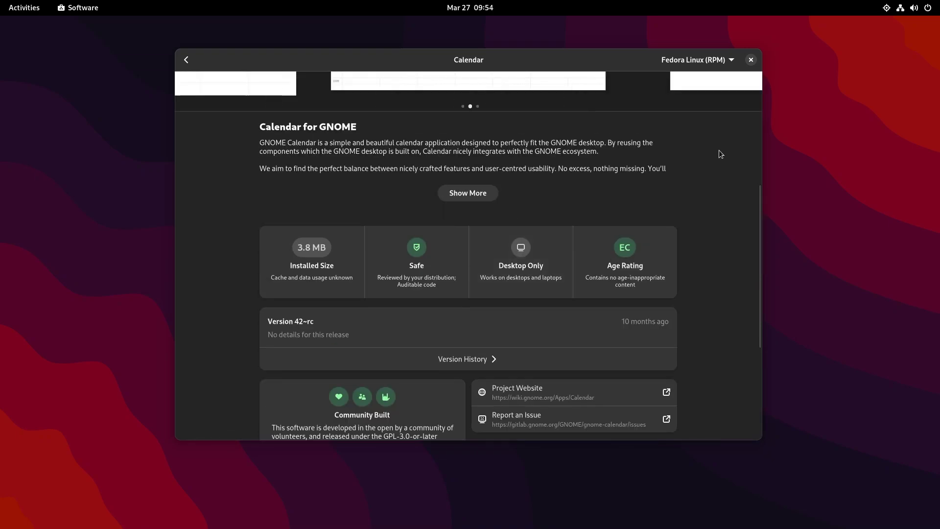
left_click(752, 60)
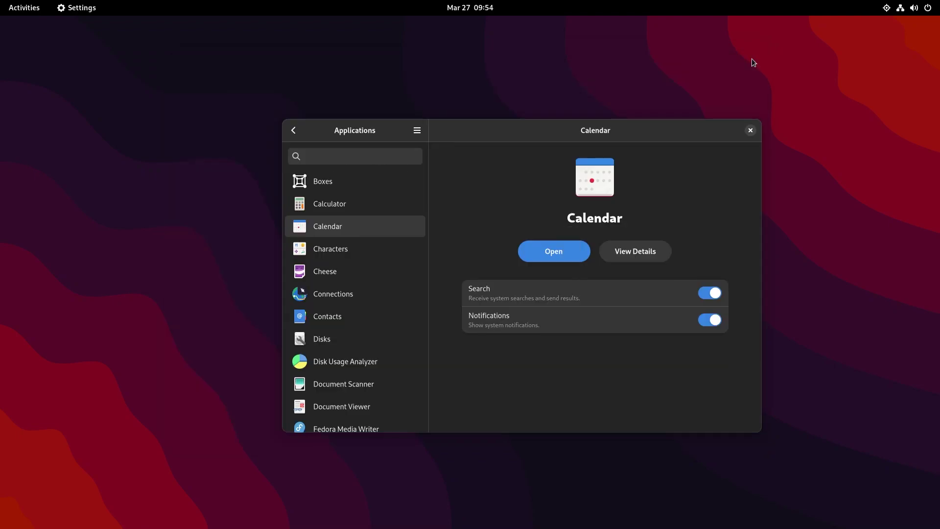
Step: Return to the main Settings list and close the Settings window
left_click(294, 131)
left_click_drag(427, 278, 428, 332)
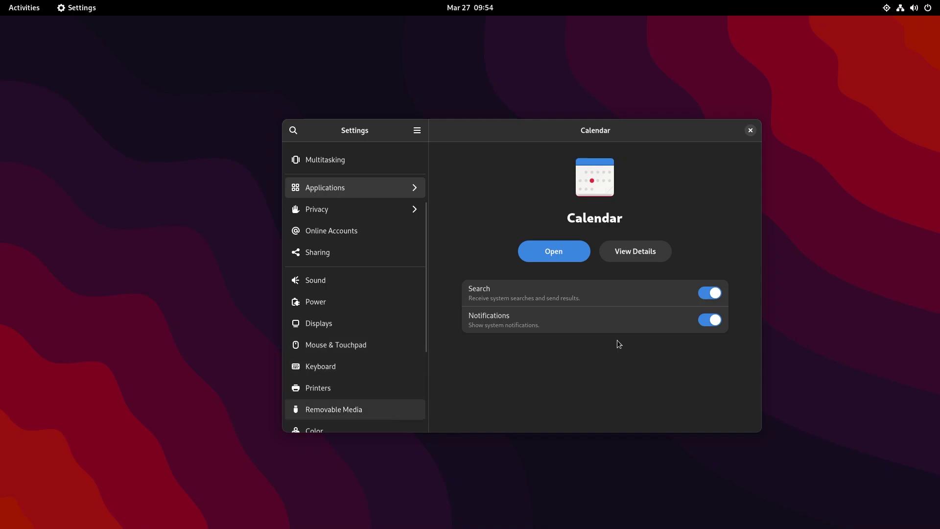
left_click(752, 131)
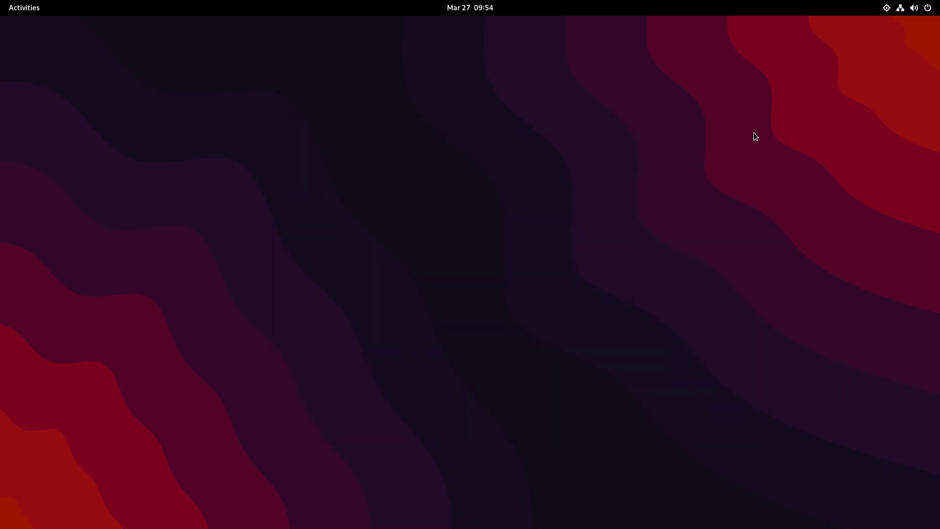
Step: Launch Software by searching 'softw' in the Activities overview
key("super")
type("so")
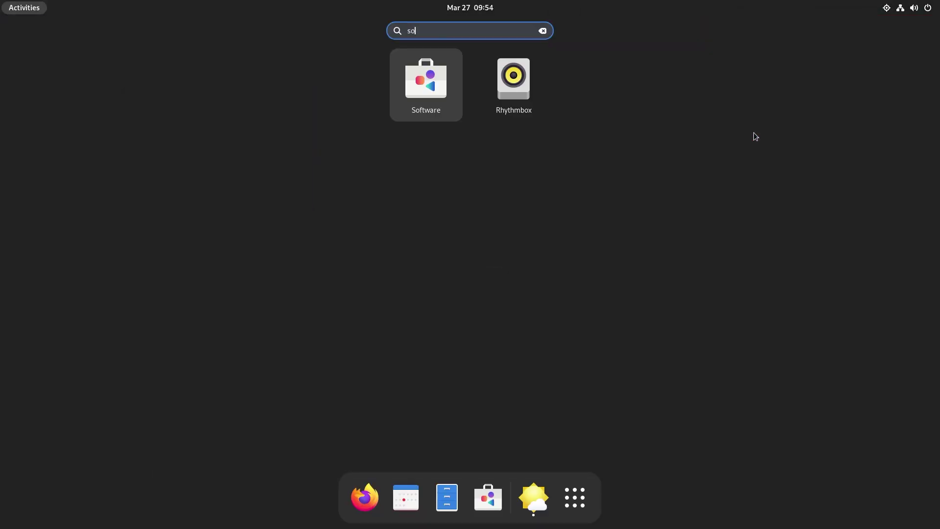
type("ftw")
key("Return")
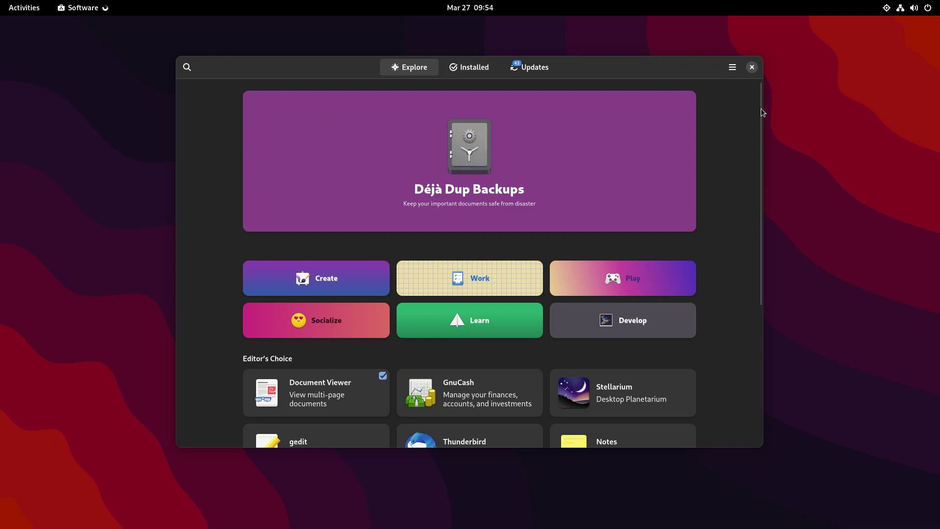
scroll(761, 108, "down", 5)
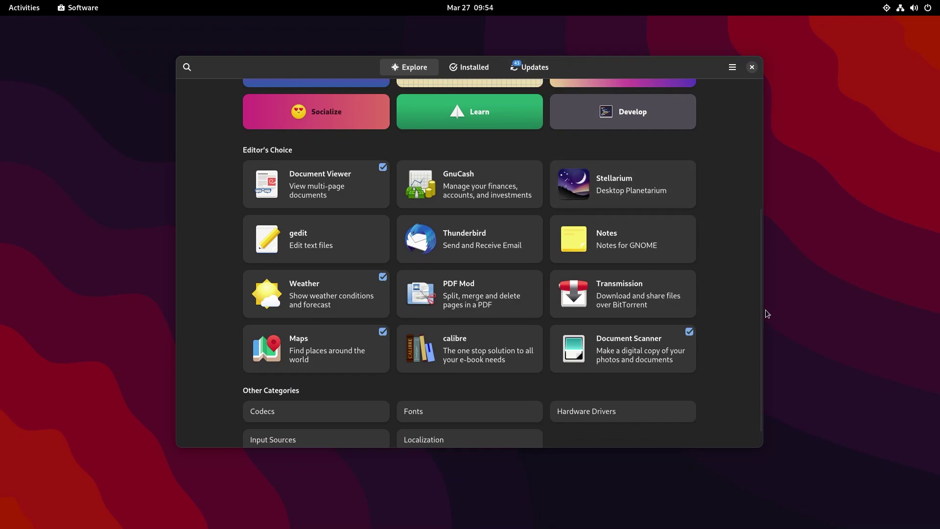
left_click_drag(762, 300, 751, 165)
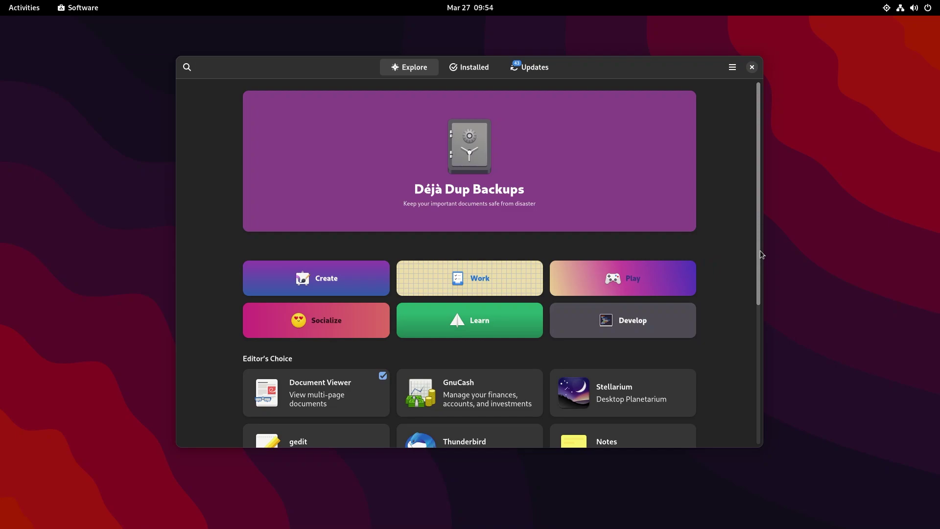
left_click_drag(760, 251, 764, 380)
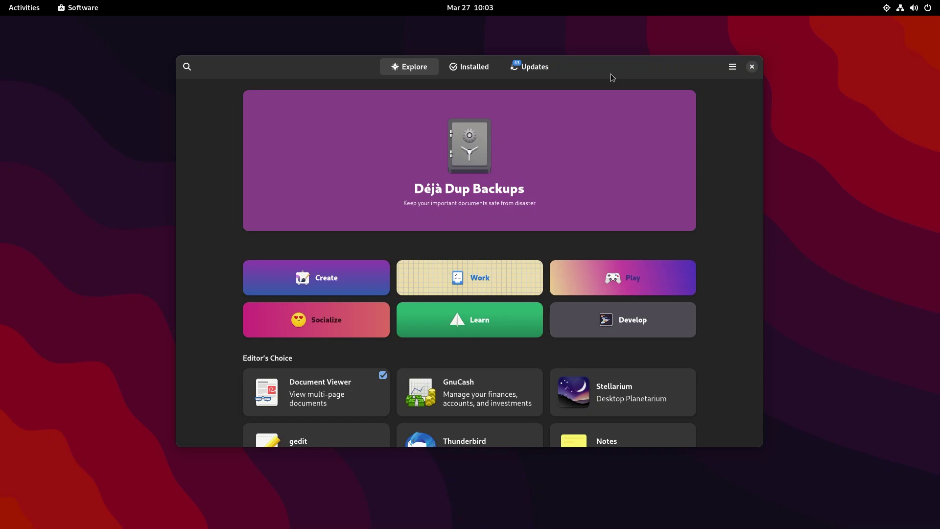
Step: Launch Take a Screenshot by searching 'scree' in the Activities overview
key("super")
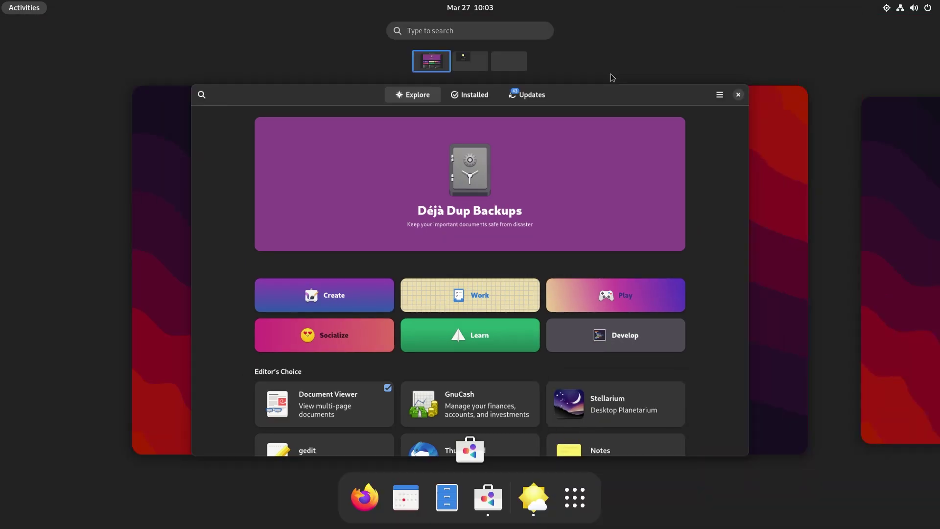
type("sc")
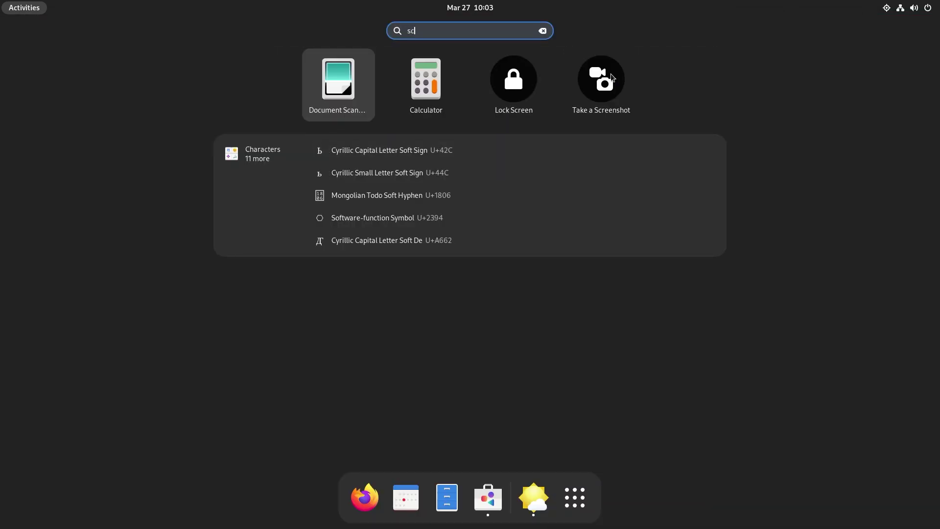
type("ree")
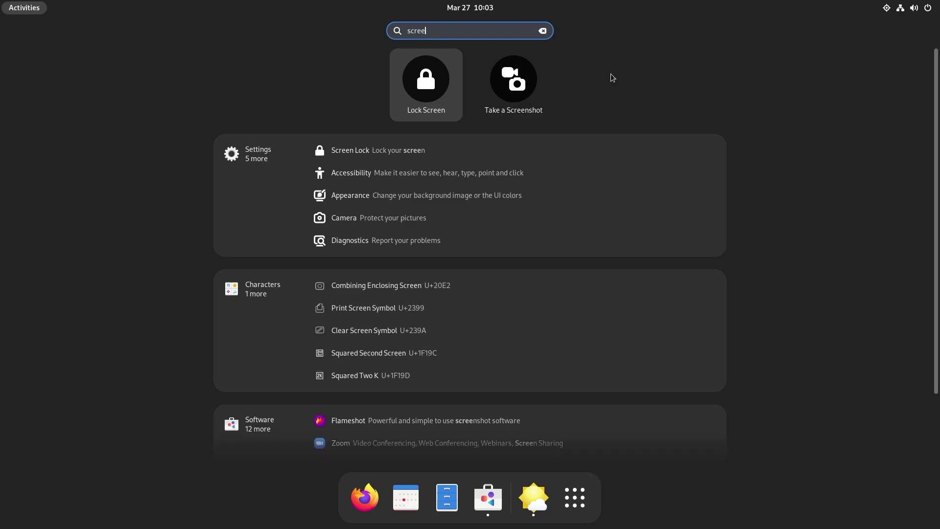
key("Right")
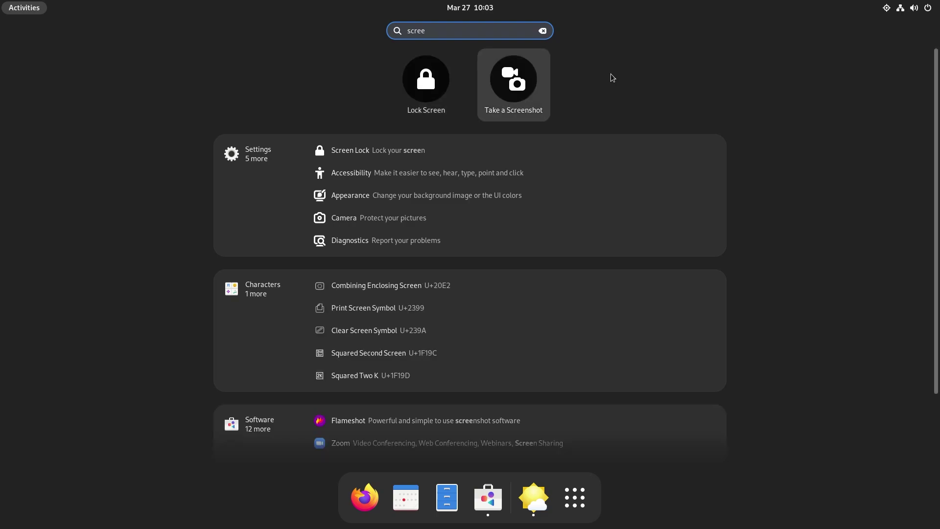
key("Return")
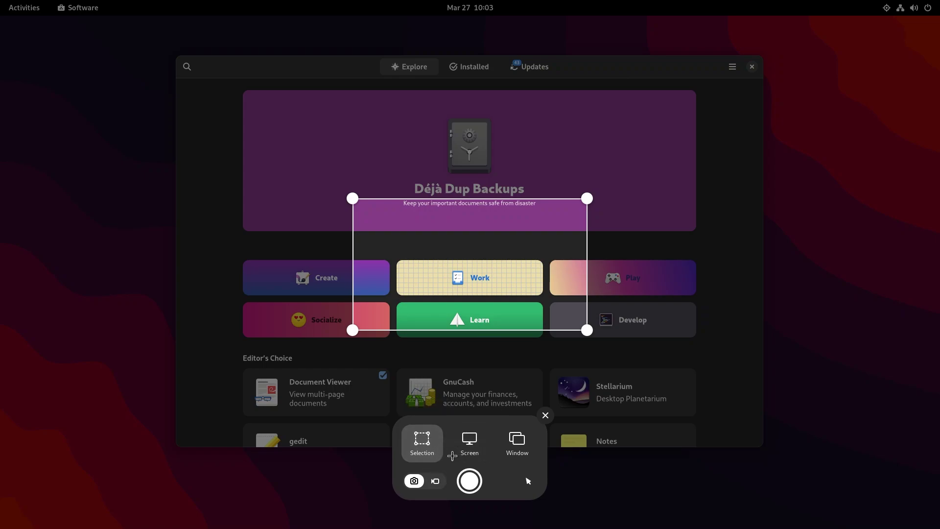
Step: Try Window, Screen and Selection modes, then switch to screencast of the whole screen
left_click(515, 447)
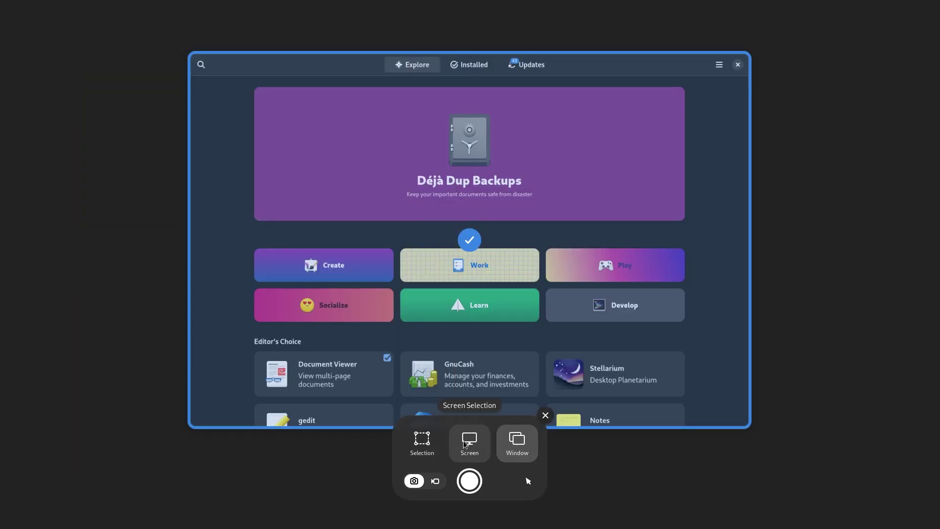
left_click(464, 440)
left_click(428, 440)
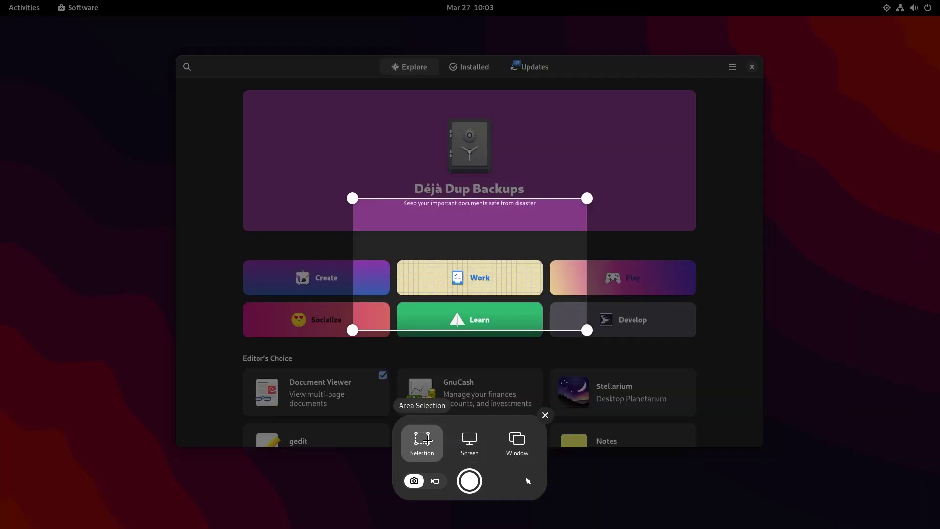
left_click(437, 481)
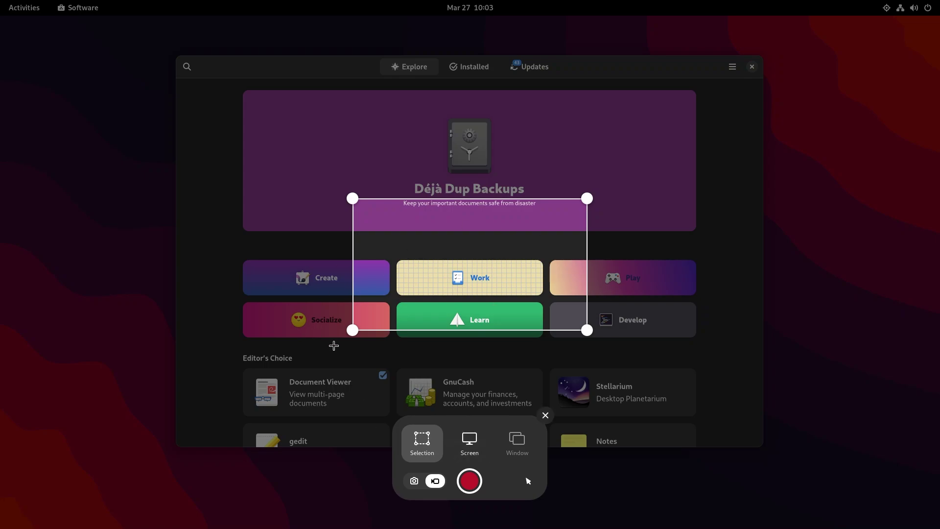
left_click(470, 443)
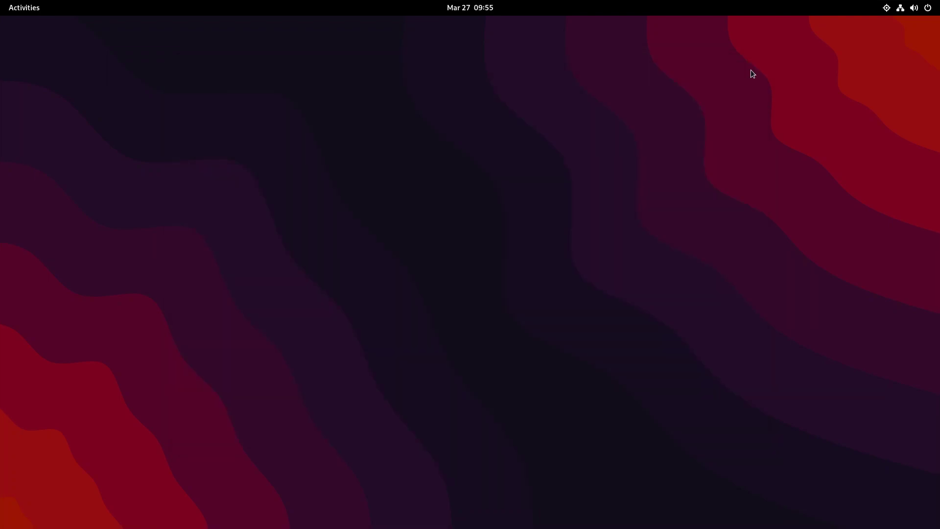
key("super")
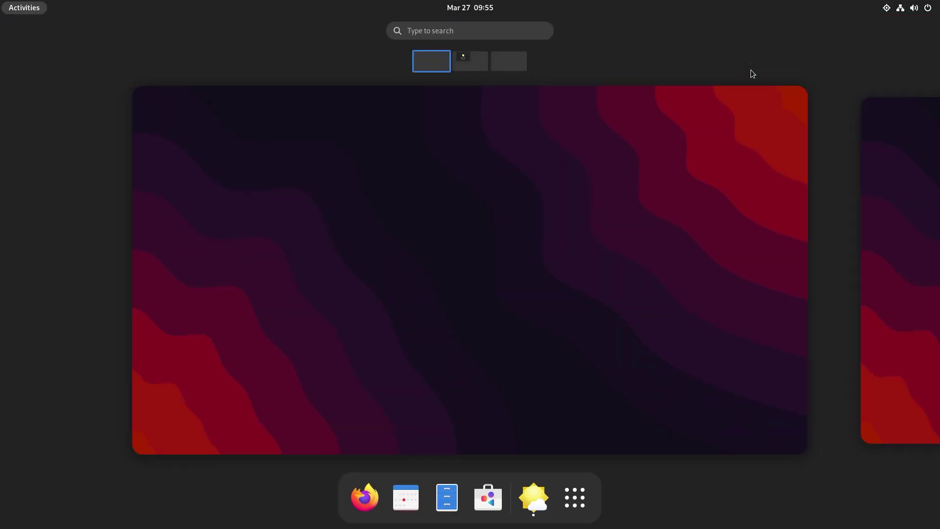
type("file")
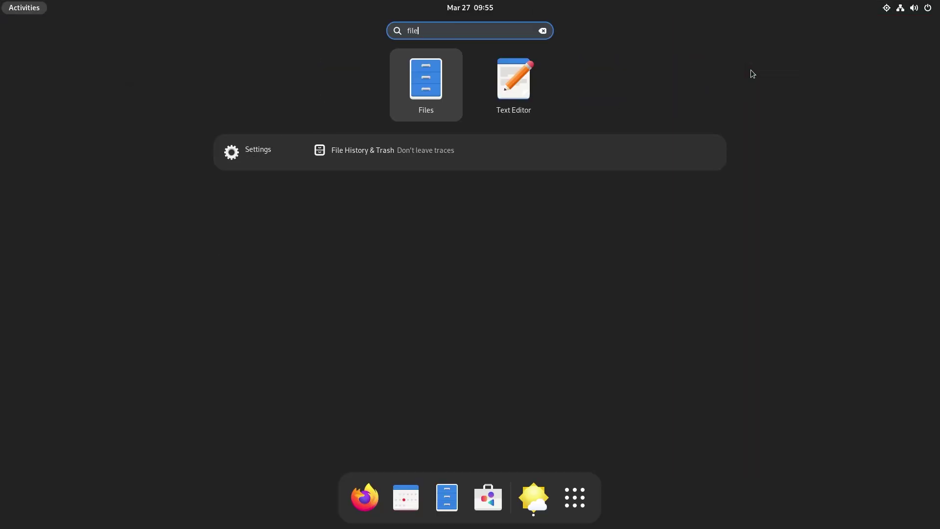
left_click(425, 75)
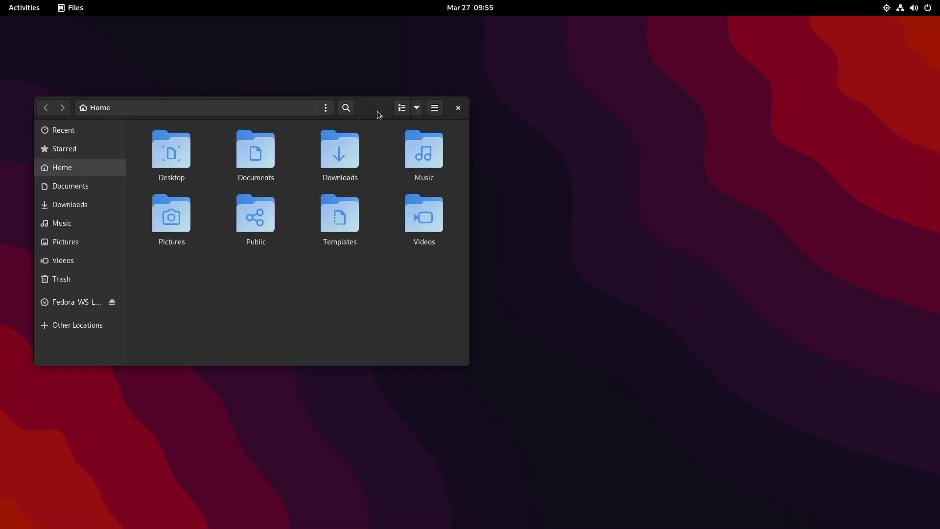
left_click_drag(377, 110, 575, 155)
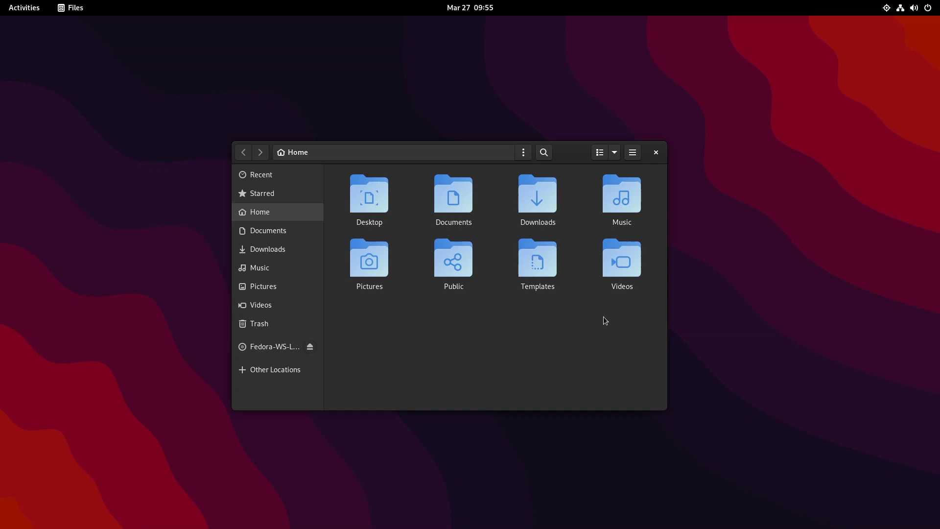
key("ctrl+w")
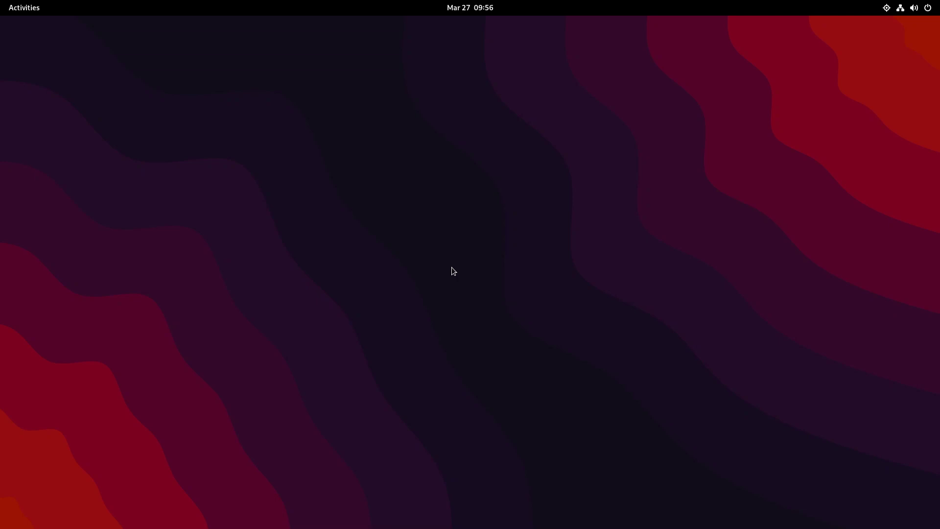
Step: Launch Text Editor, centre it, and type 'this is a completely new text editor.'
key("super")
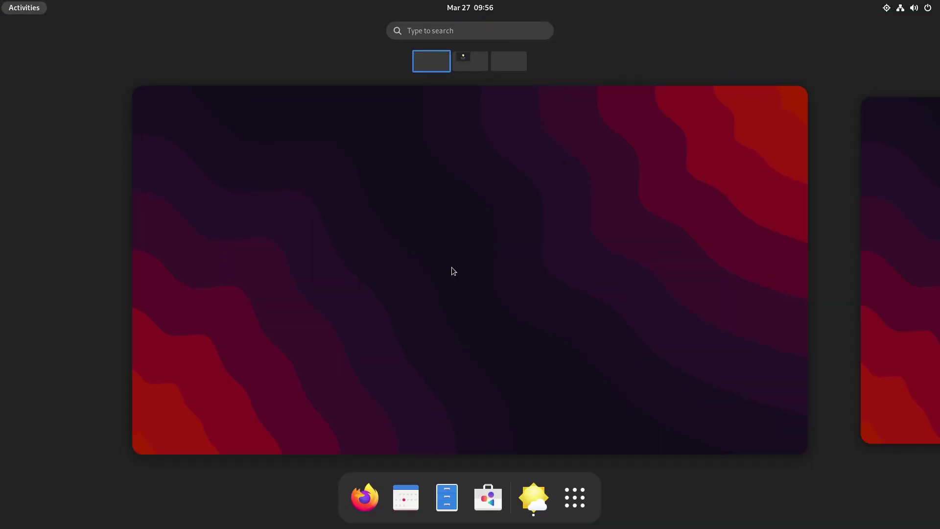
type("text")
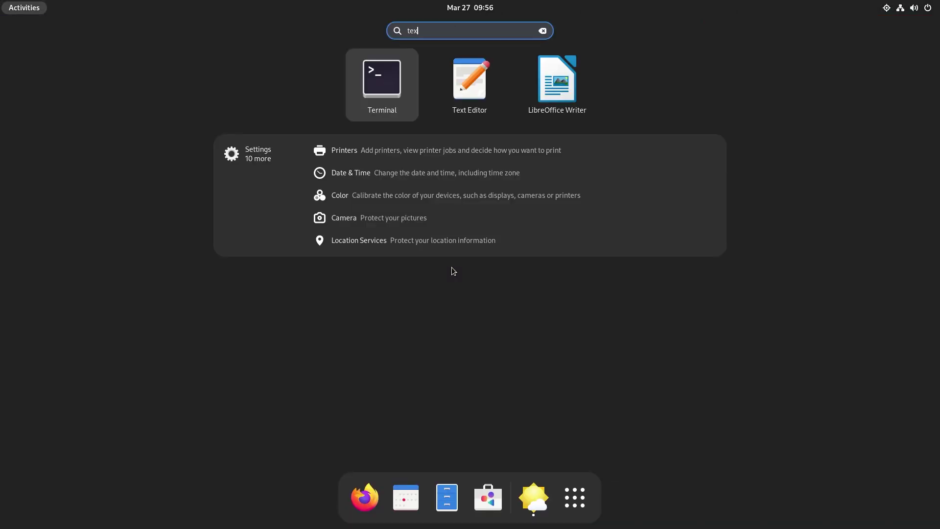
key("Return")
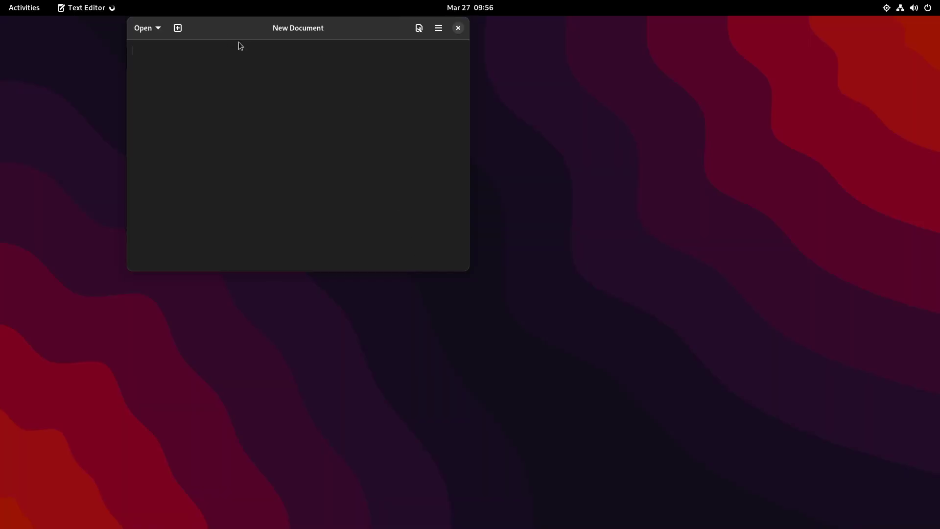
left_click_drag(239, 42, 407, 124)
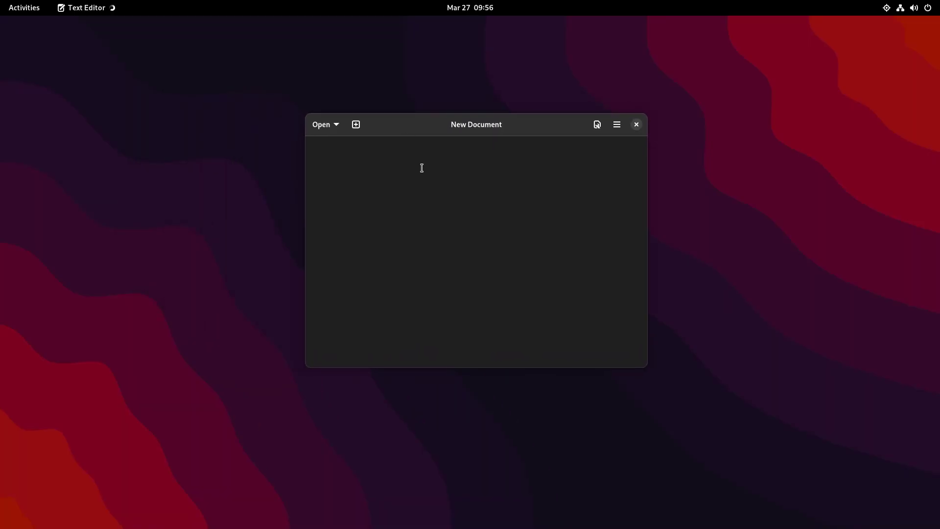
type("this is a comple")
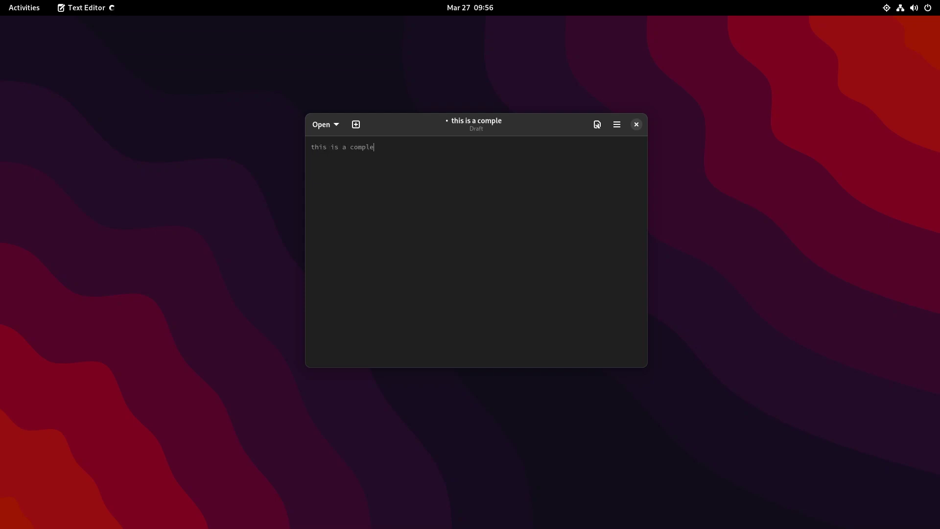
type("tely new ")
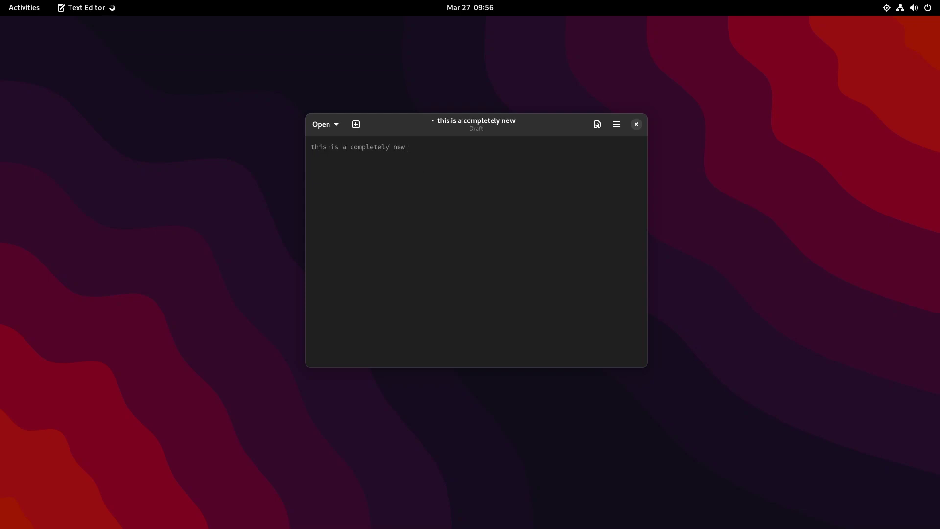
type("text editor.")
Step: Switch the editor to the light style and try selecting parts of the sentence
left_click(617, 125)
left_click(616, 162)
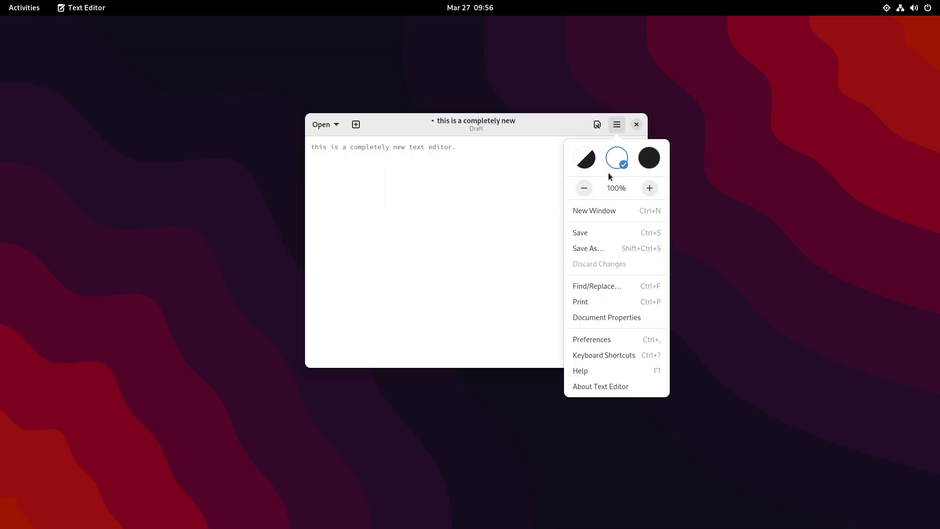
left_click(406, 122)
left_click_drag(463, 146, 280, 155)
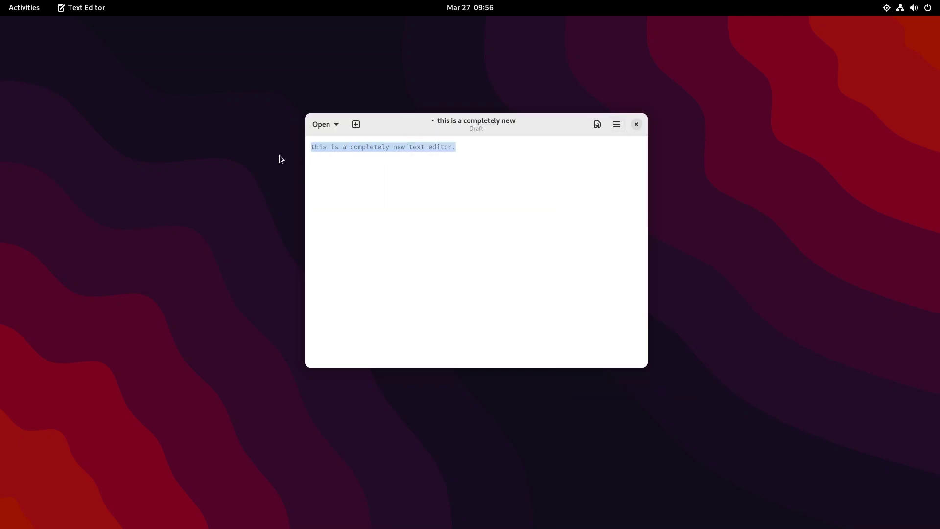
left_click(399, 155)
left_click_drag(460, 147, 359, 149)
left_click(524, 145)
Step: Switch the editor back to the dark style and view its About information
left_click(617, 124)
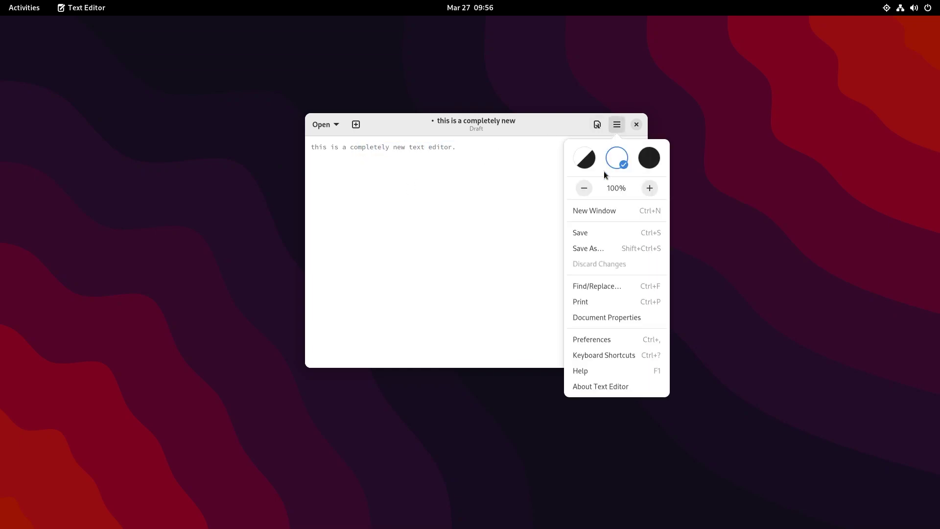
left_click(649, 162)
left_click(605, 386)
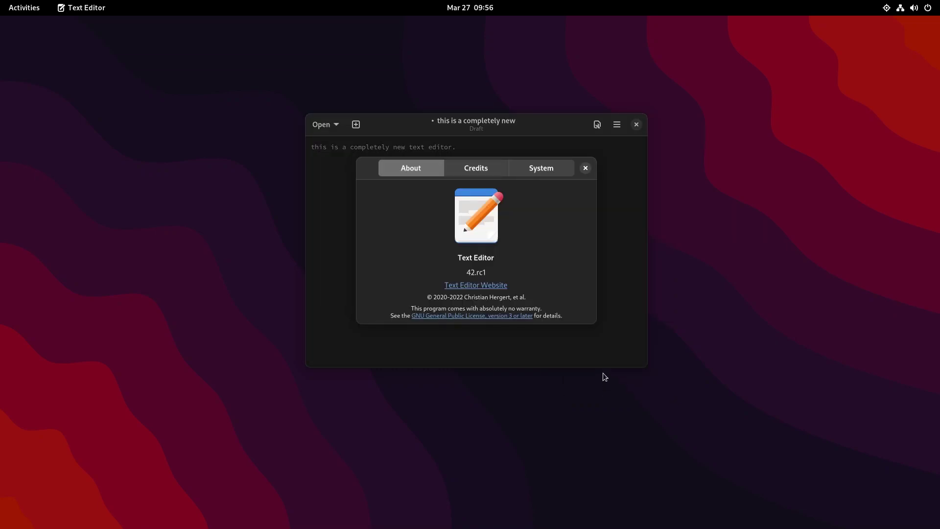
left_click_drag(462, 258, 510, 260)
Step: Quit Text Editor, launch Terminal via a 'term' search, and centre its window
key("ctrl+q")
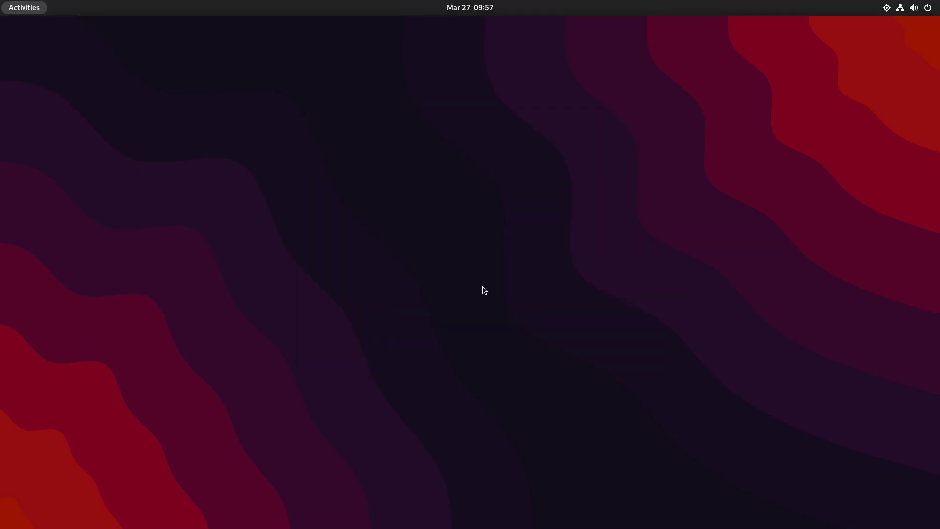
key("super")
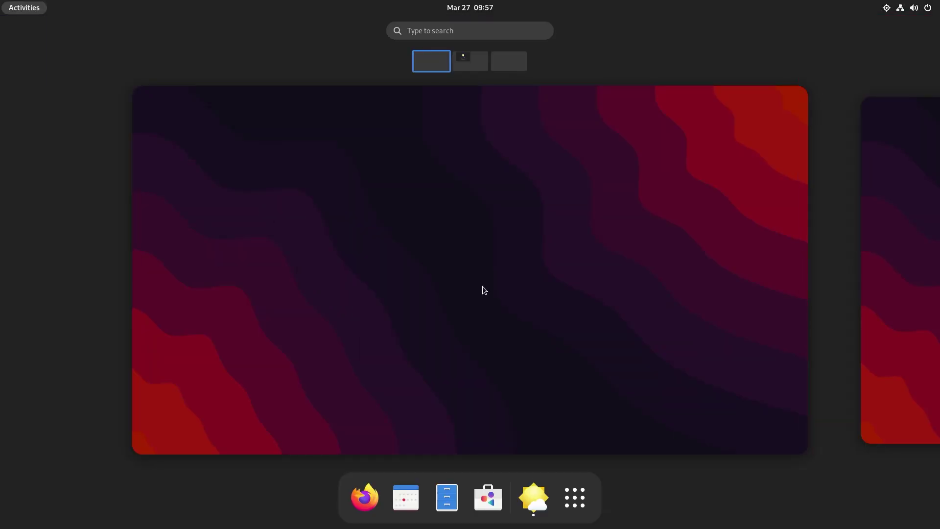
type("term")
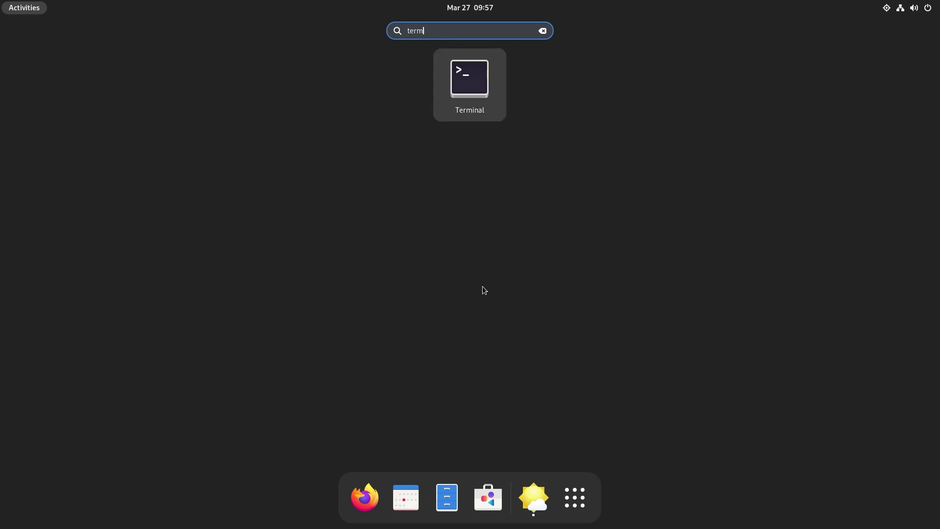
left_click(472, 71)
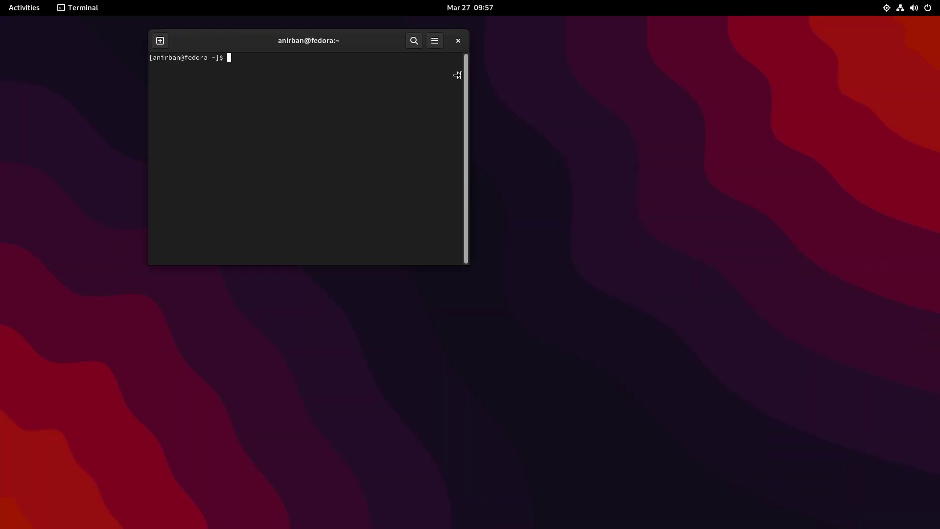
left_click_drag(234, 43, 386, 123)
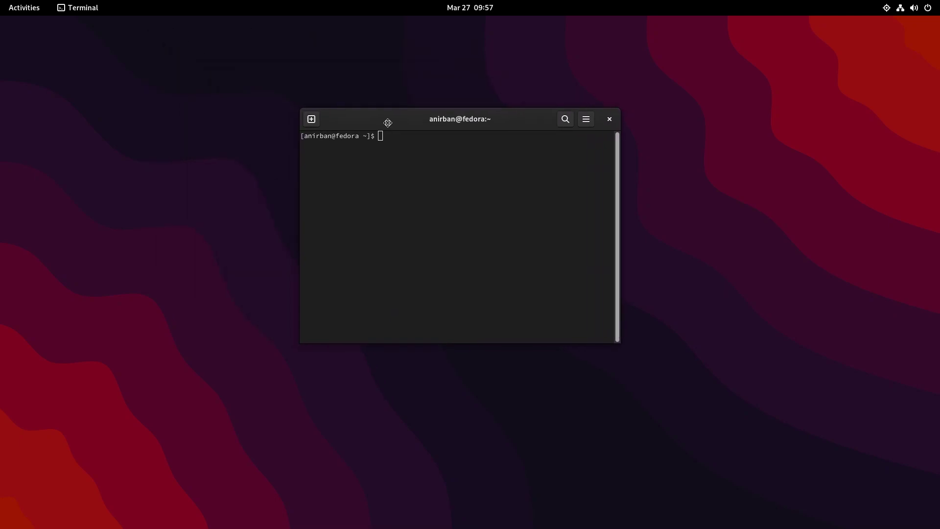
Step: View Terminal's About dialog showing version 3.42.2, highlight the version, then close it
left_click(589, 121)
left_click(544, 271)
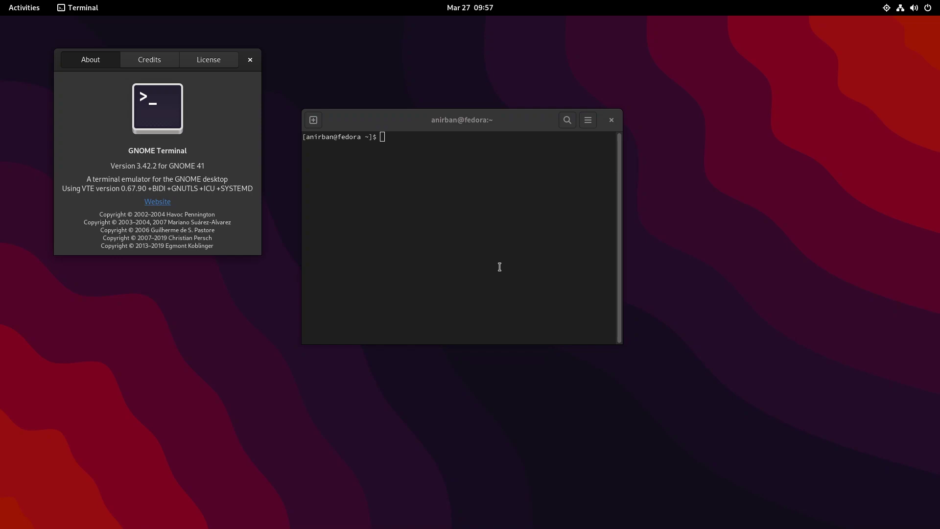
left_click_drag(125, 166, 102, 165)
left_click(207, 165)
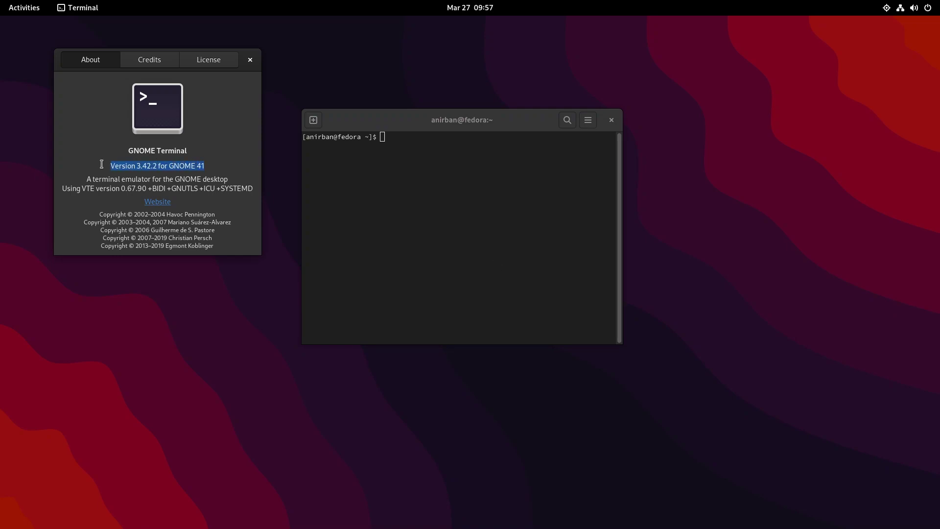
left_click(100, 164)
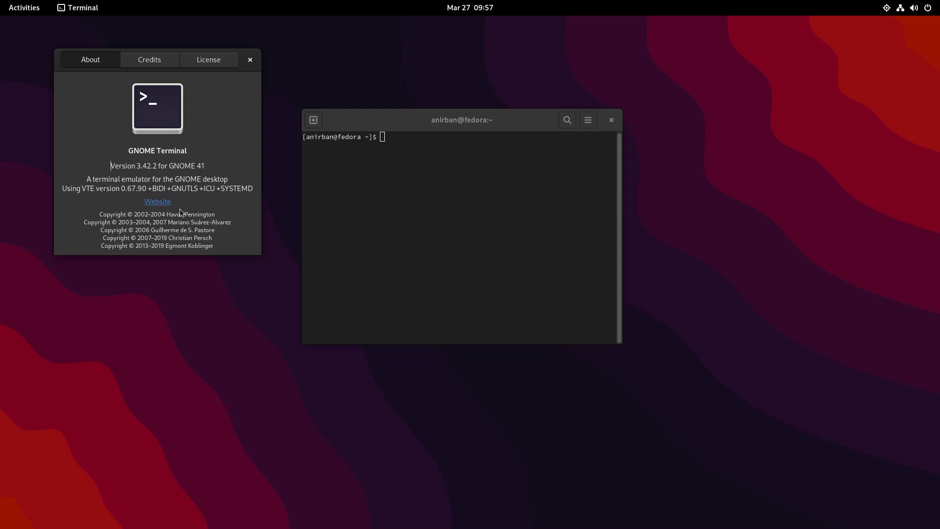
left_click(250, 60)
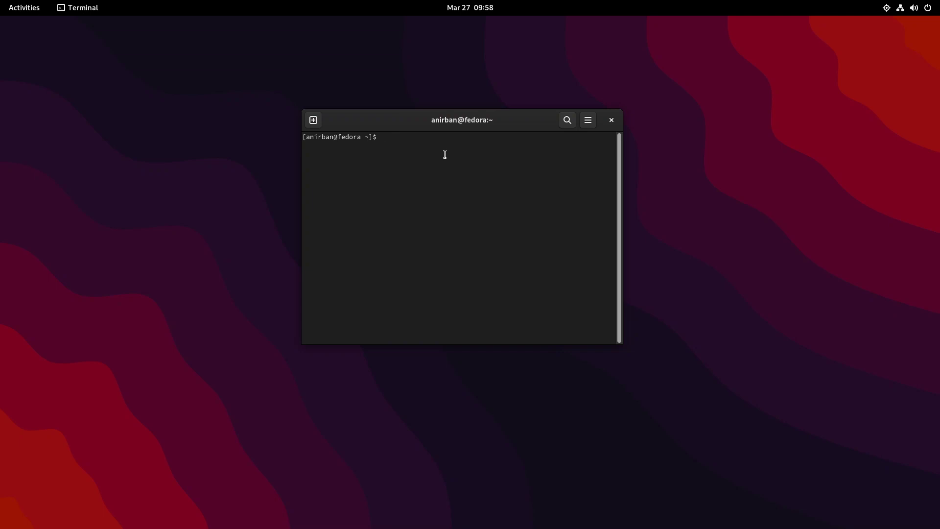
Step: Close the Terminal window and show the Activities overview with no windows
left_click(611, 120)
key("super")
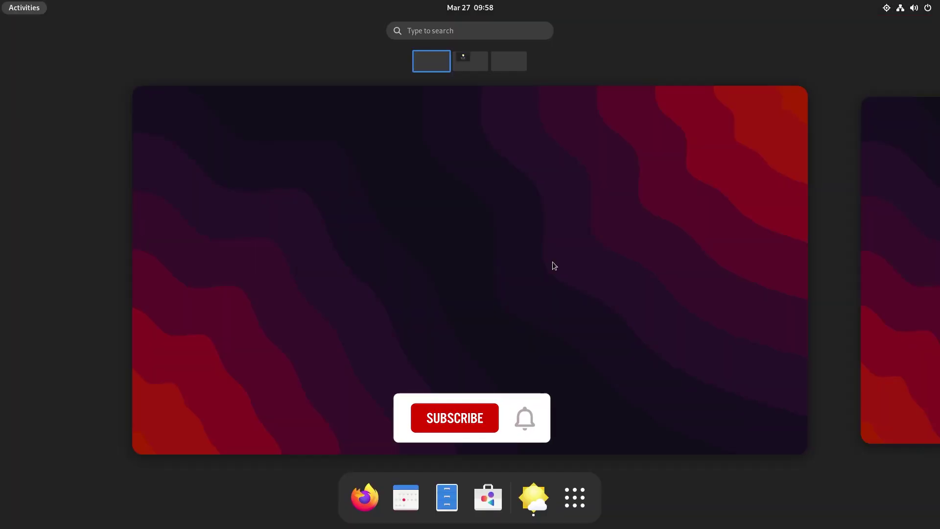